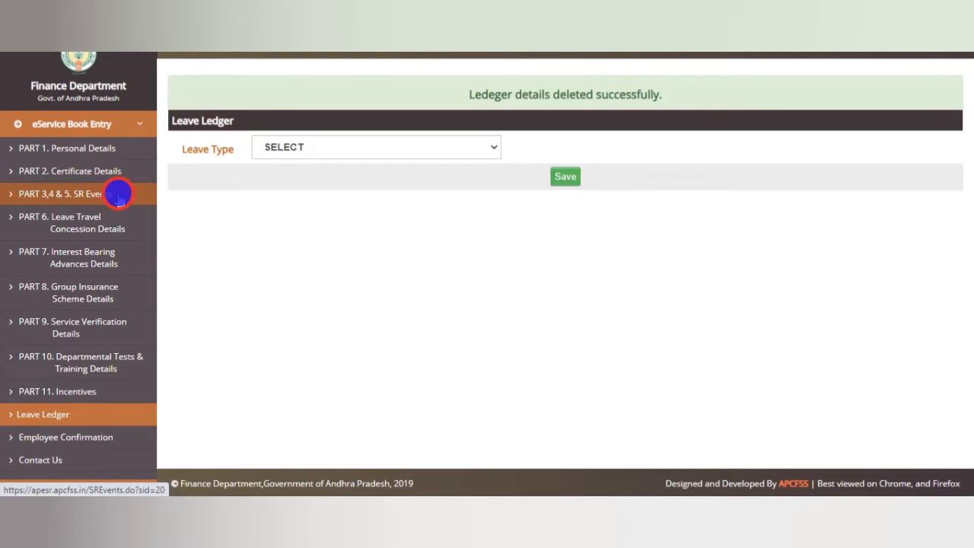
# Step: Review the EL Surrender and Leaves Availed entries in the PART 3, 4 & 5 SR Events list
pyautogui.click(119, 198)
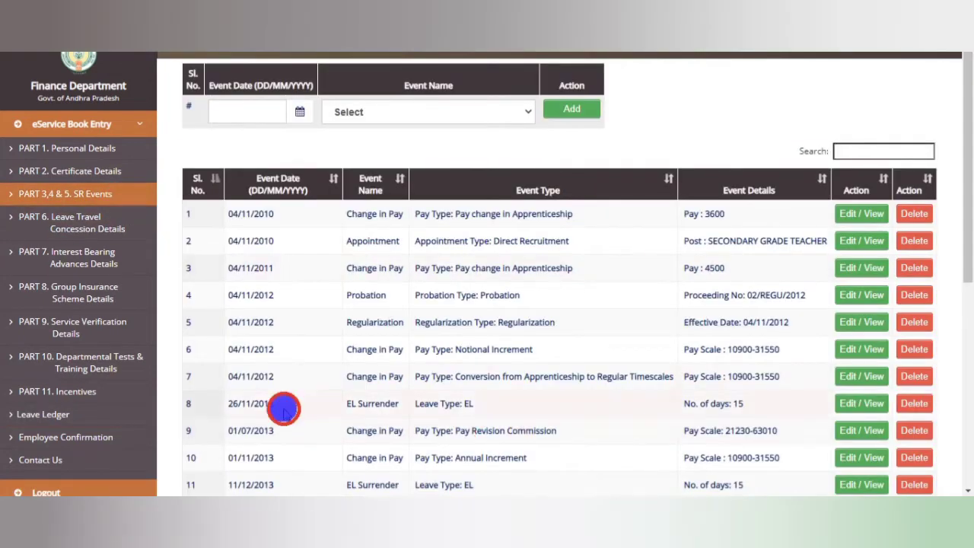
pyautogui.click(366, 403)
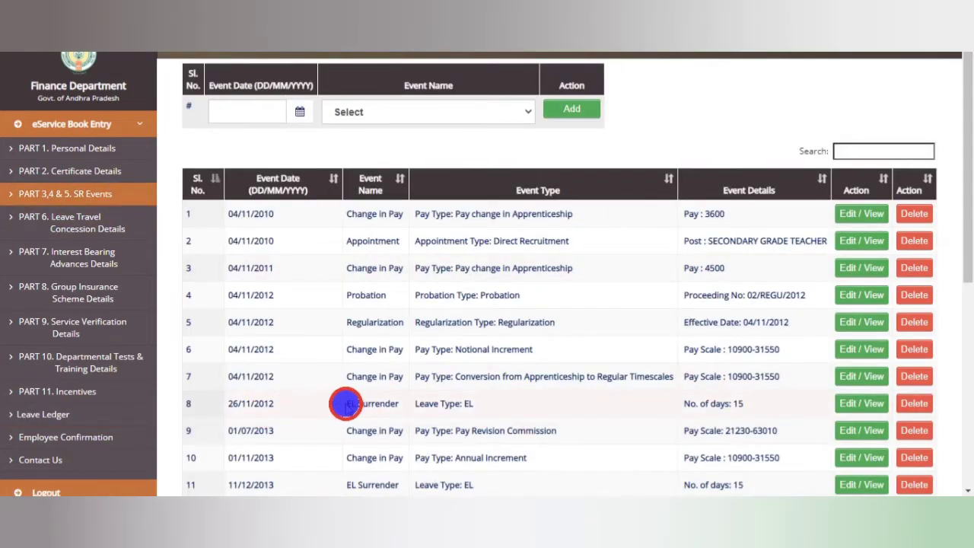
pyautogui.moveTo(348, 403); pyautogui.dragTo(424, 402)
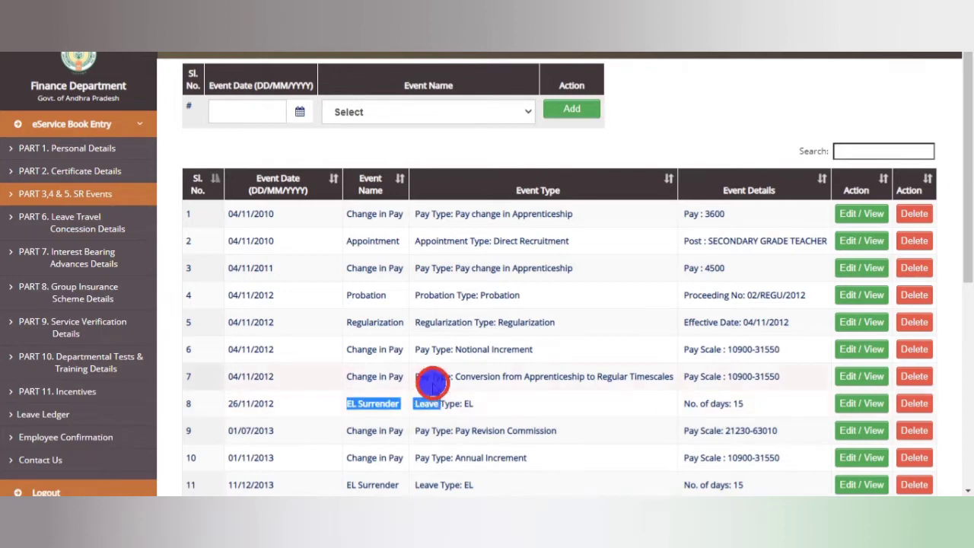
pyautogui.scroll(-1, 426, 396)
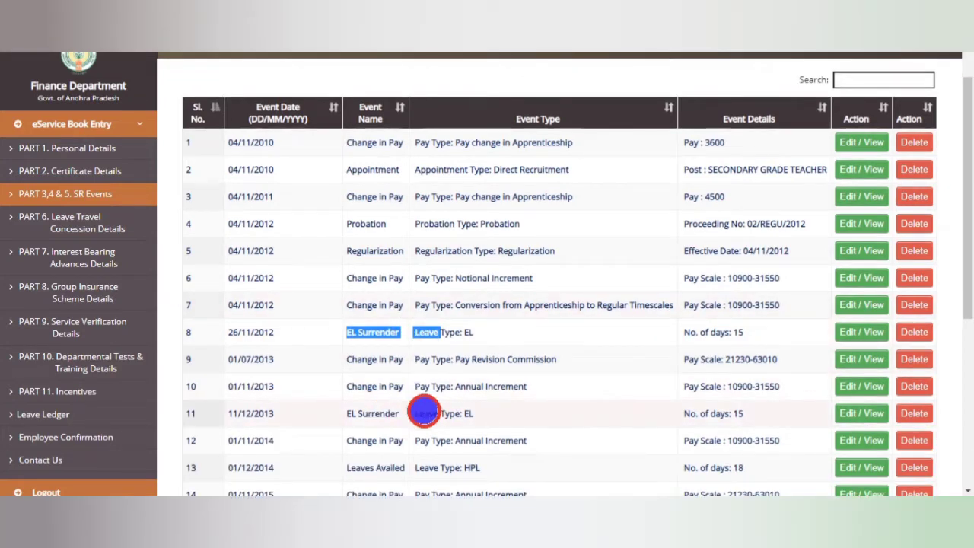
pyautogui.scroll(-1, 447, 407)
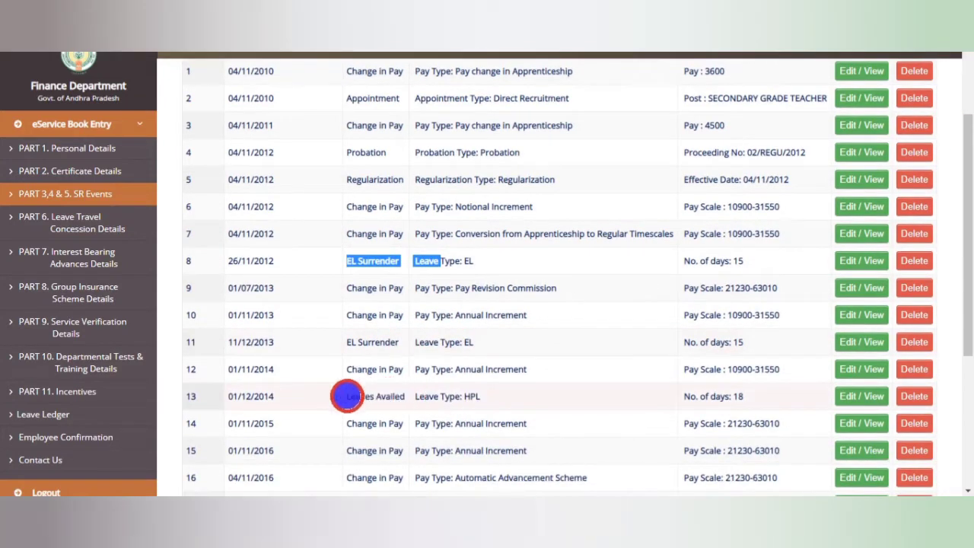
pyautogui.moveTo(348, 396); pyautogui.dragTo(496, 396)
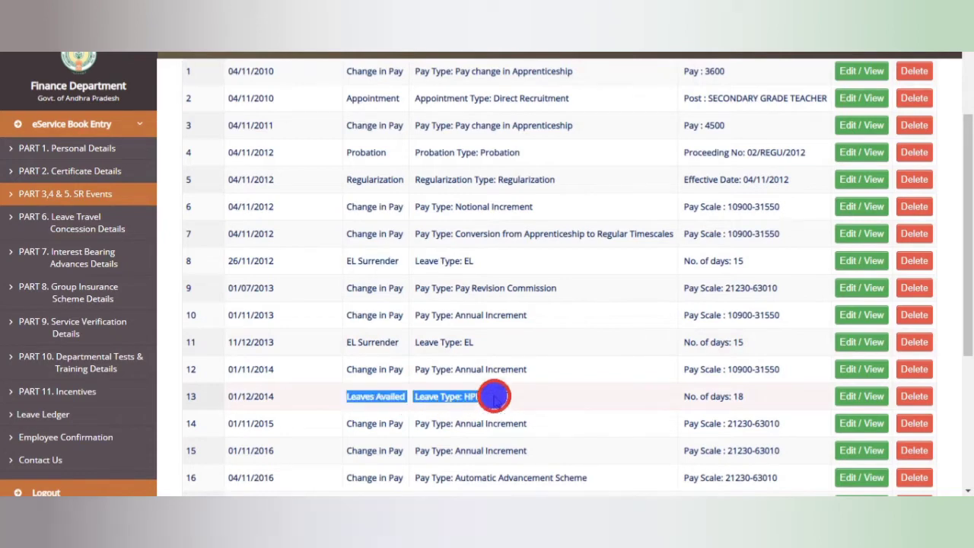
pyautogui.scroll(-1, 487, 351)
pyautogui.scroll(-1, 485, 341)
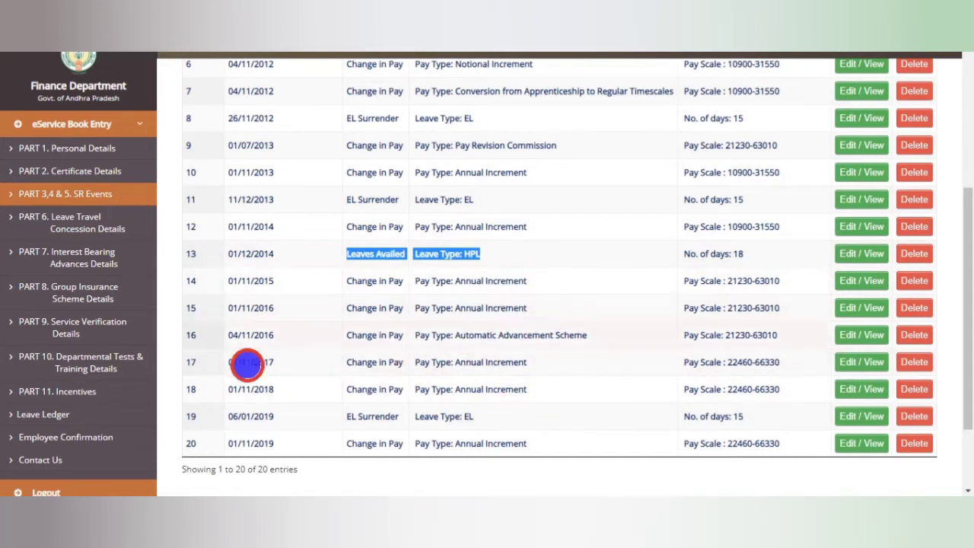
# Step: Open the Leave Ledger for leave type EL
pyautogui.click(86, 415)
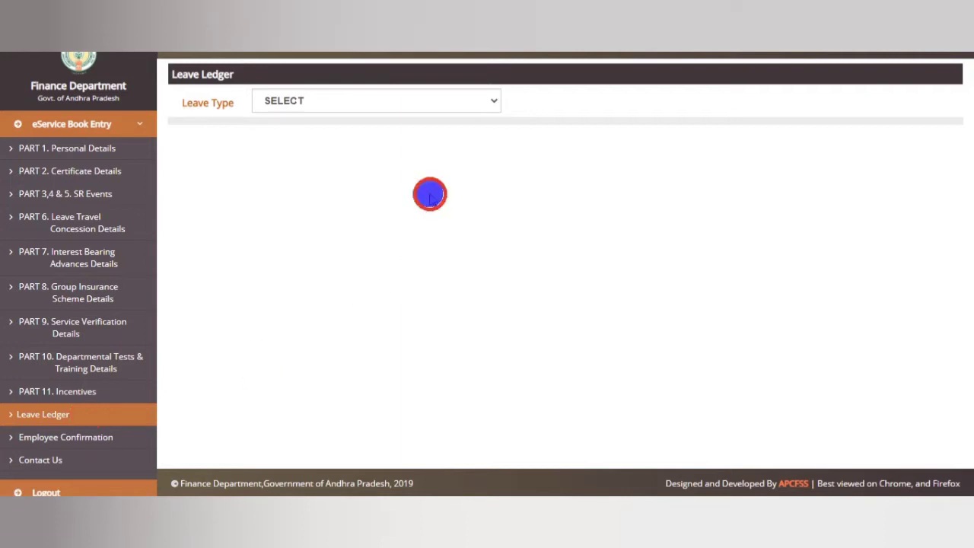
pyautogui.click(422, 102)
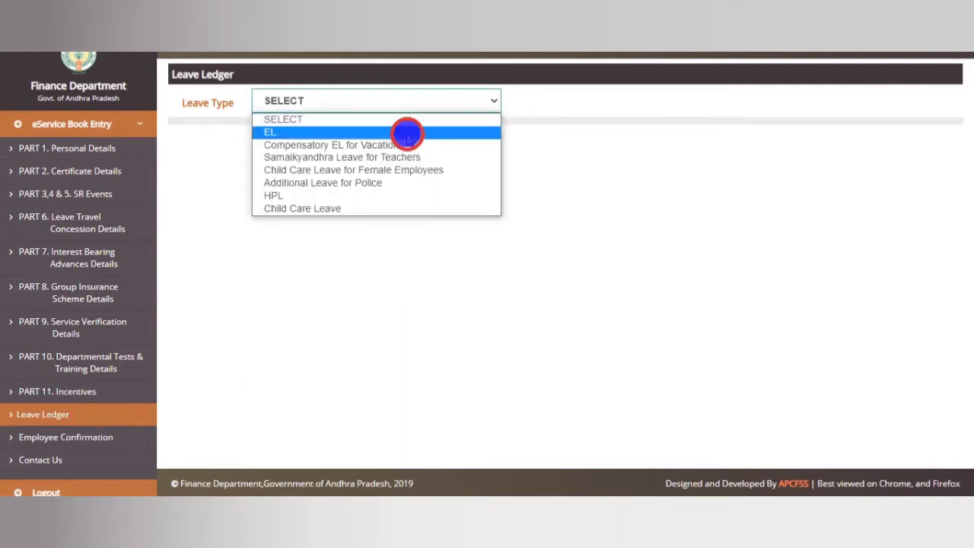
pyautogui.click(406, 132)
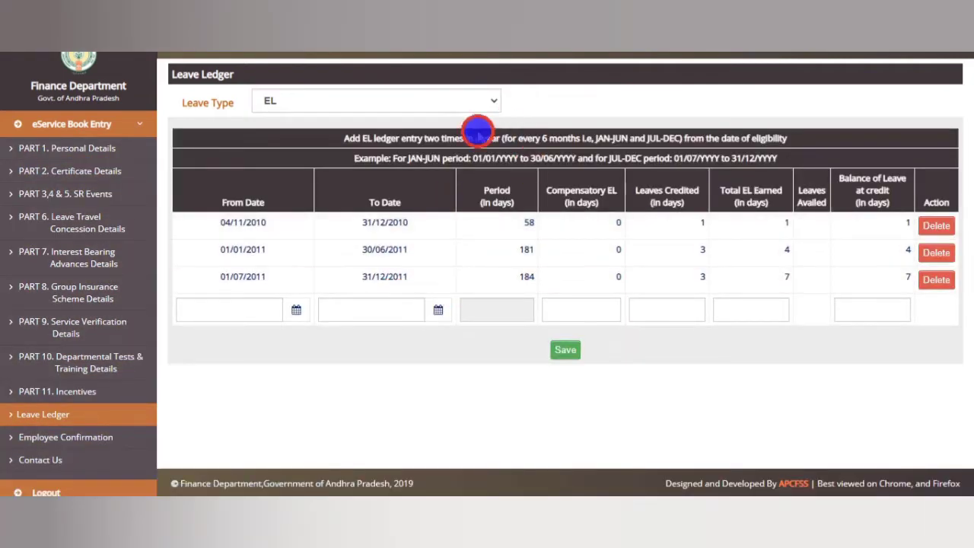
# Step: Examine the half-year period example and the From and To dates of the first EL ledger entry
pyautogui.moveTo(412, 158); pyautogui.dragTo(512, 159)
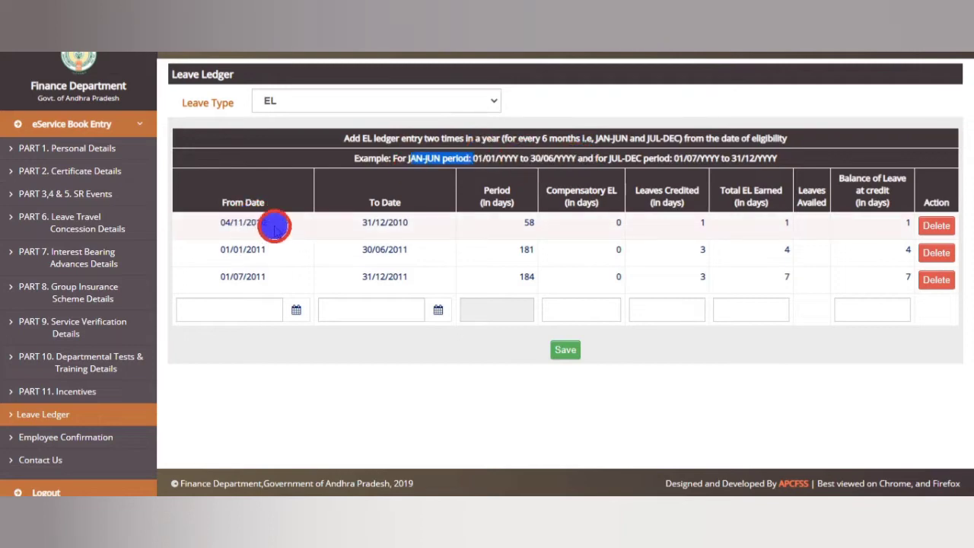
pyautogui.moveTo(221, 223); pyautogui.dragTo(300, 228)
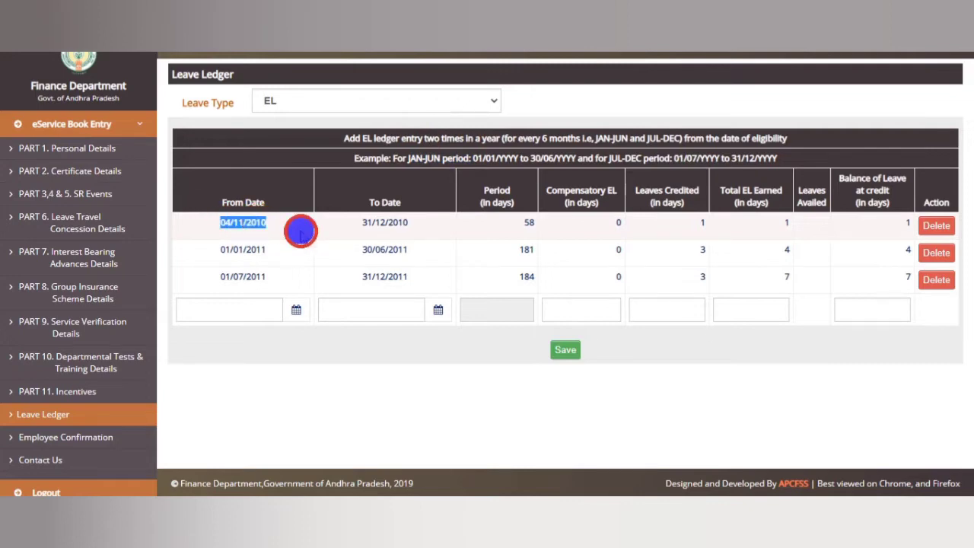
pyautogui.moveTo(363, 222); pyautogui.dragTo(409, 223)
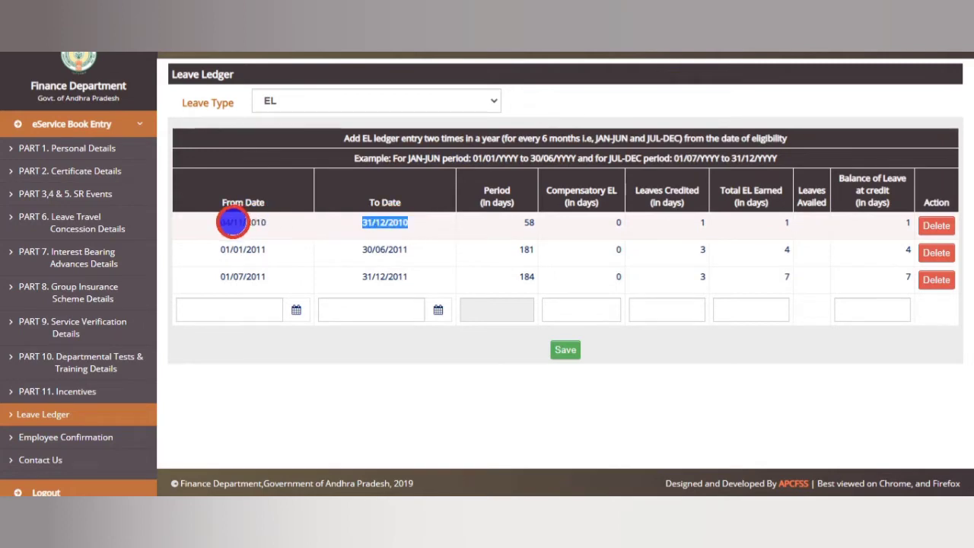
pyautogui.moveTo(233, 221); pyautogui.dragTo(256, 221)
pyautogui.moveTo(364, 222); pyautogui.dragTo(499, 240)
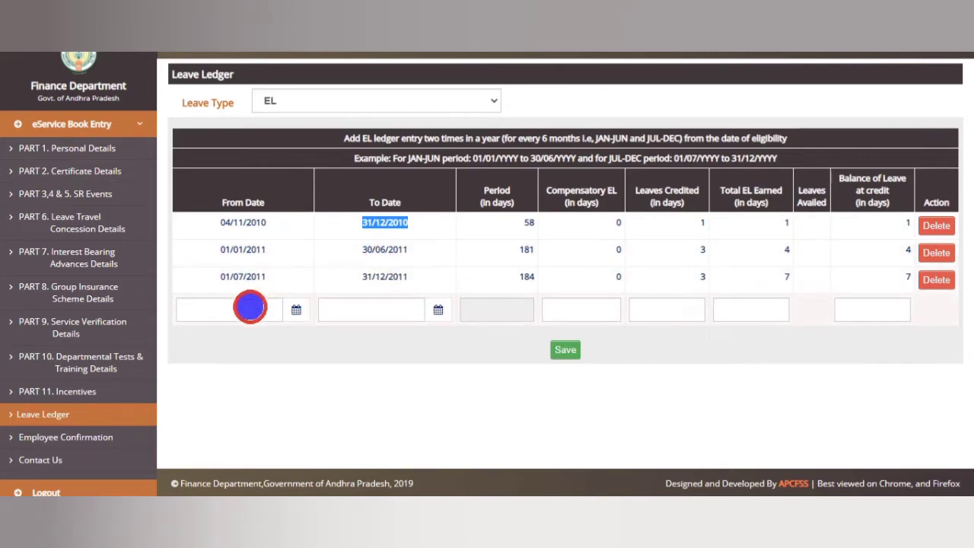
# Step: Set the From Date of the new EL ledger entry to 01/01/2012
pyautogui.click(250, 307)
pyautogui.click(220, 163)
pyautogui.click(227, 160)
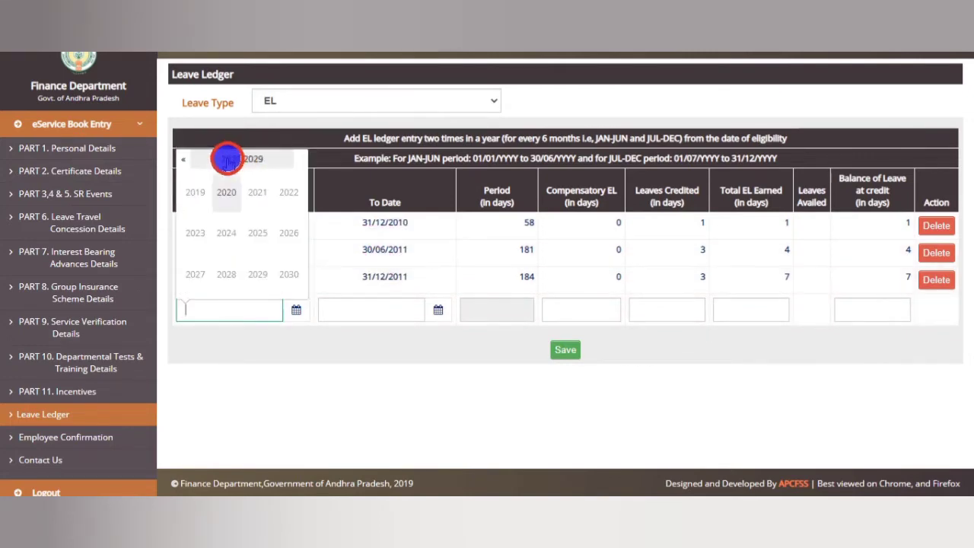
pyautogui.click(183, 159)
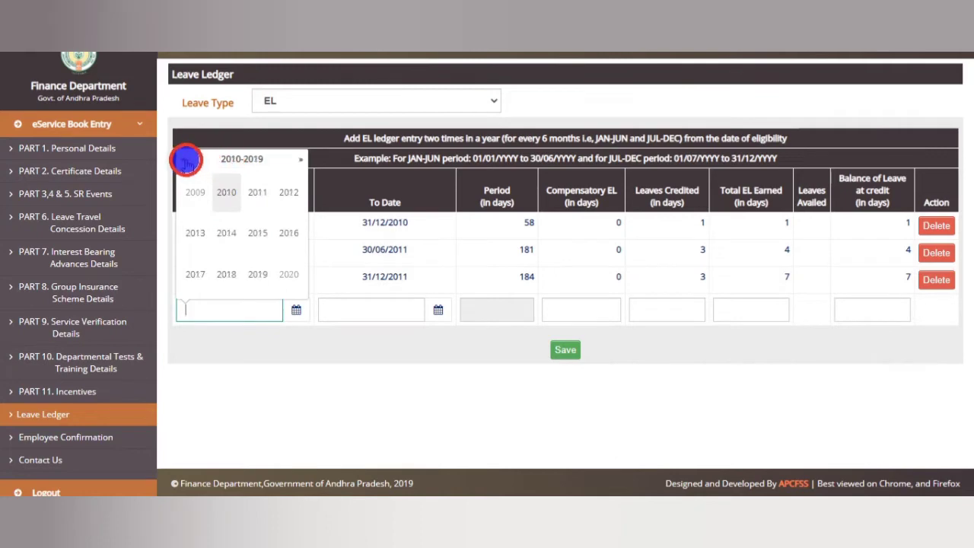
pyautogui.click(282, 196)
pyautogui.click(191, 192)
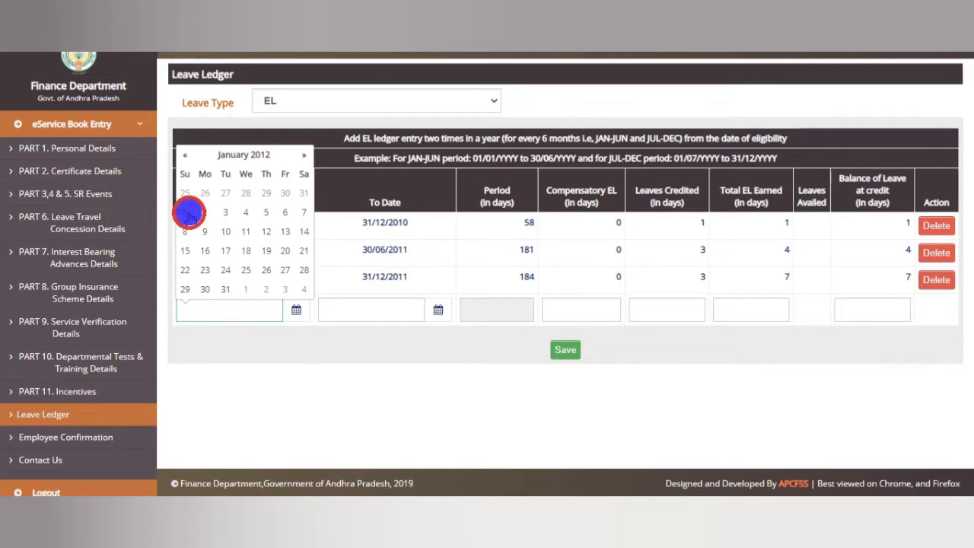
pyautogui.click(188, 214)
# Step: Set the To Date of the new EL ledger entry to 30/06/2012
pyautogui.click(344, 309)
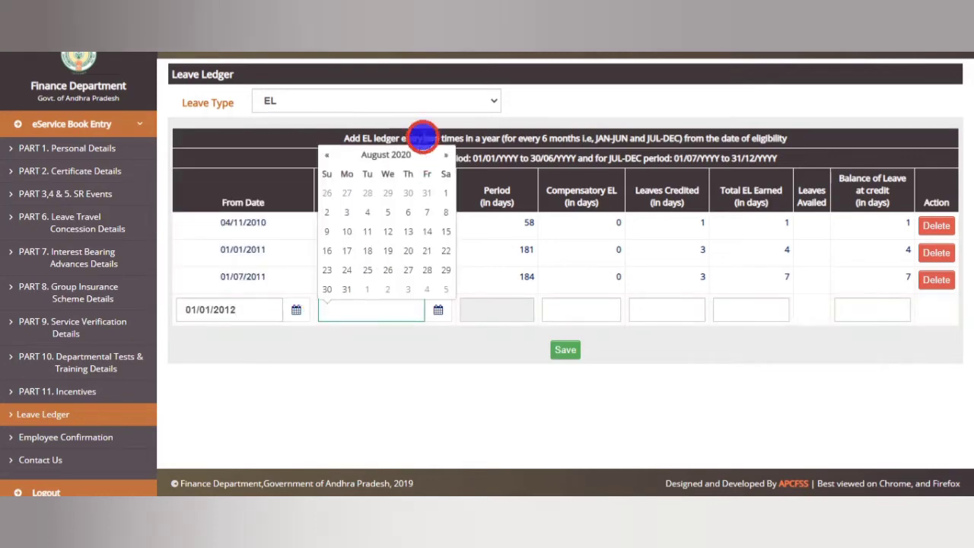
pyautogui.click(385, 155)
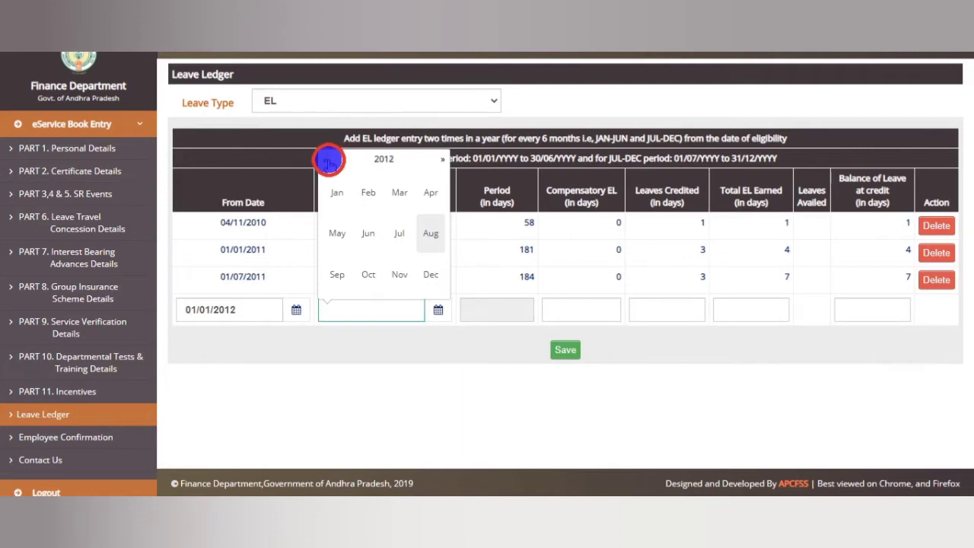
pyautogui.click(375, 235)
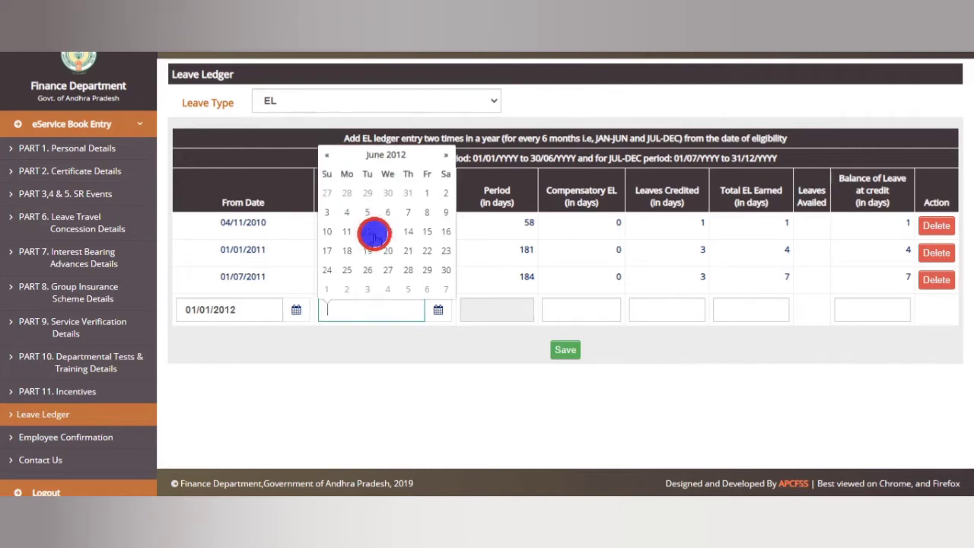
pyautogui.click(446, 271)
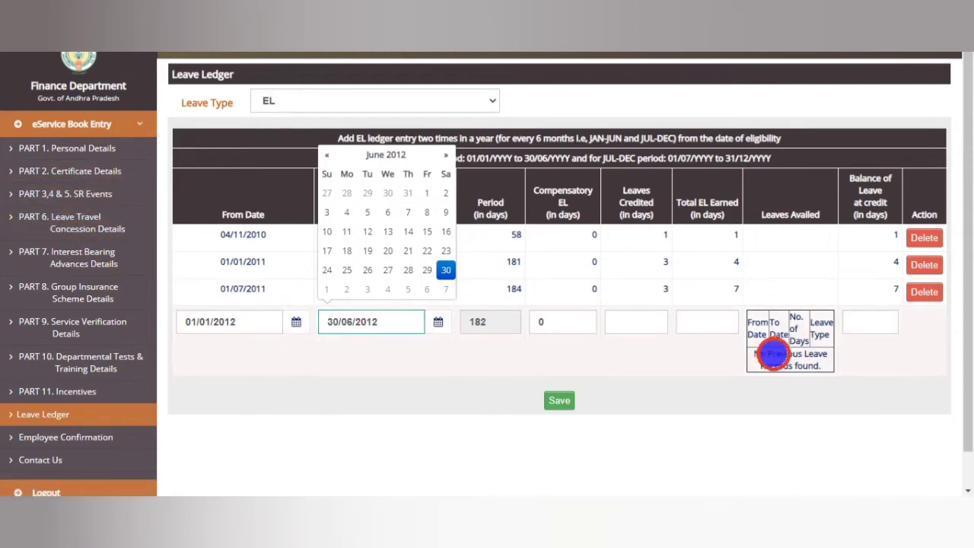
# Step: Enter 3 leaves credited, 10 total EL earned and a balance of 10 for the new entry, and save it
pyautogui.click(652, 323)
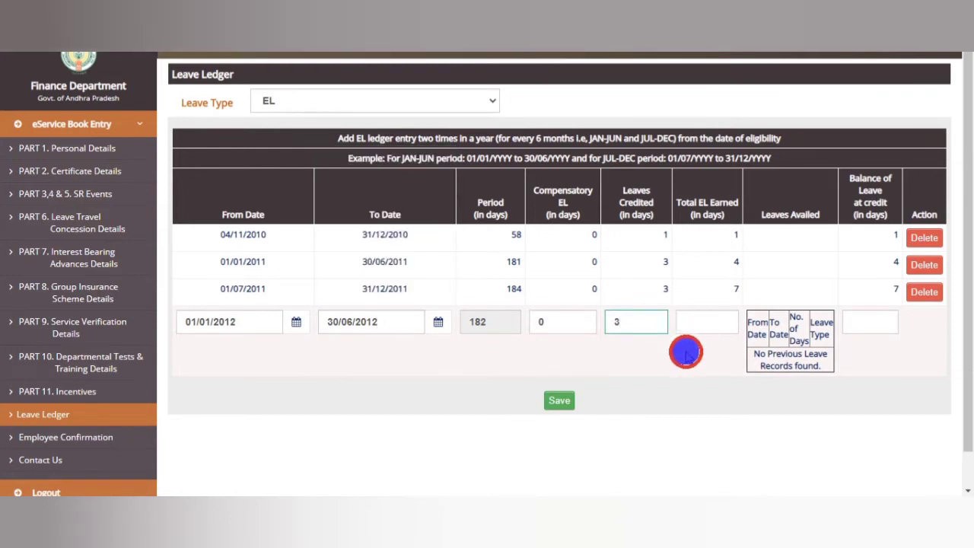
pyautogui.click(686, 352)
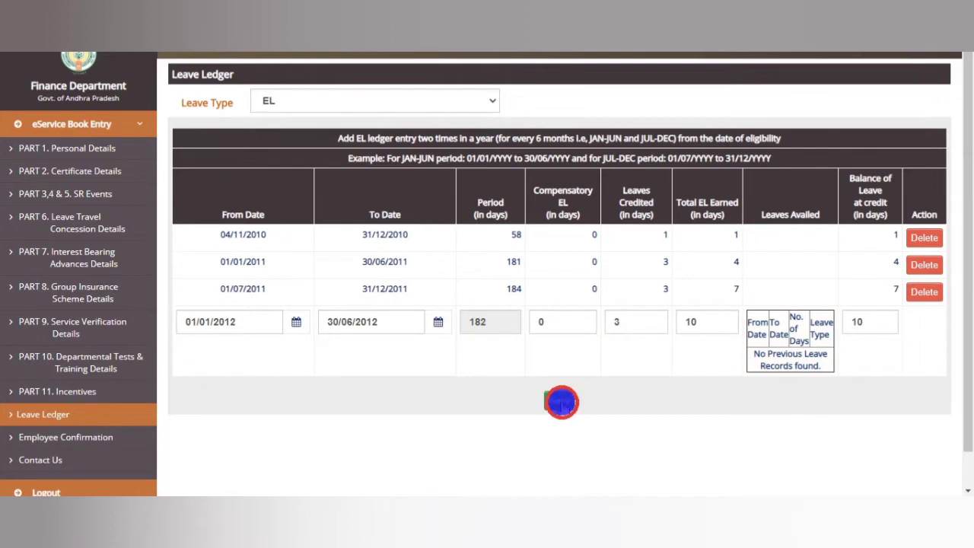
pyautogui.click(560, 402)
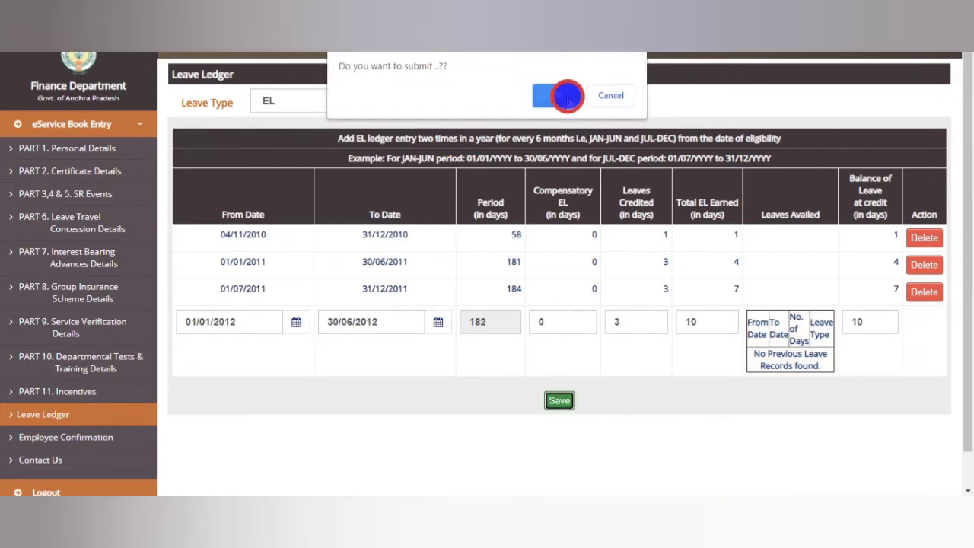
pyautogui.click(567, 96)
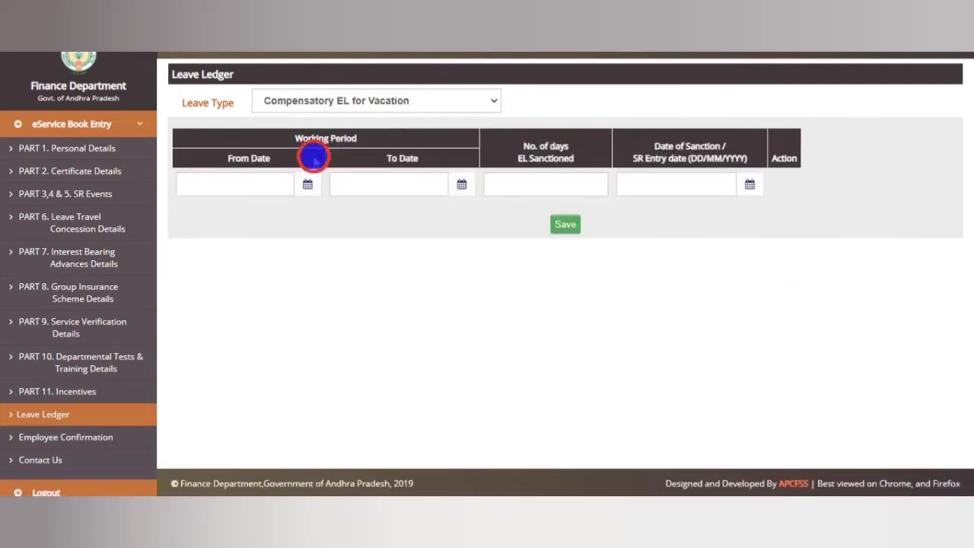
# Step: Set the working period's From Date to 01/01/2011 in the Compensatory EL for Vacation entry
pyautogui.click(238, 185)
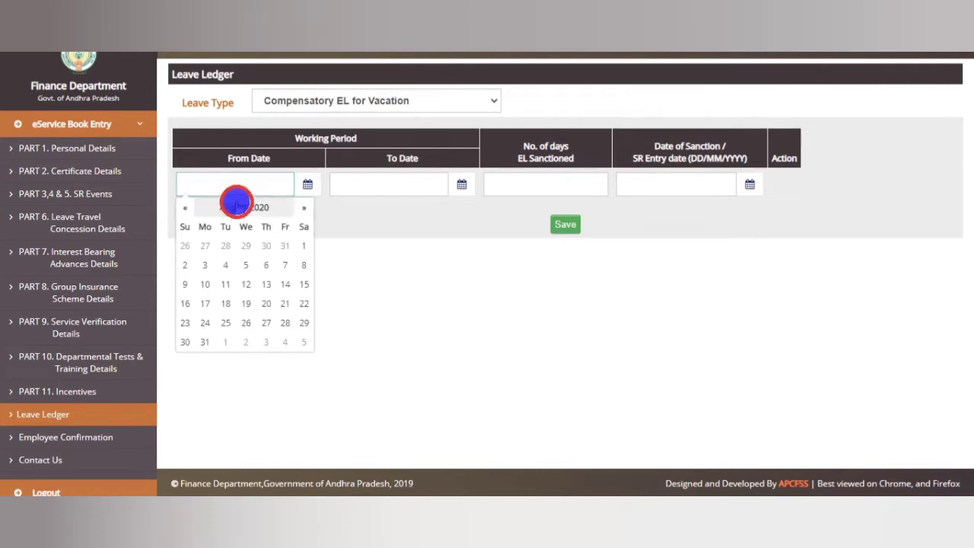
pyautogui.click(235, 205)
pyautogui.click(187, 207)
pyautogui.click(187, 207)
pyautogui.click(187, 207)
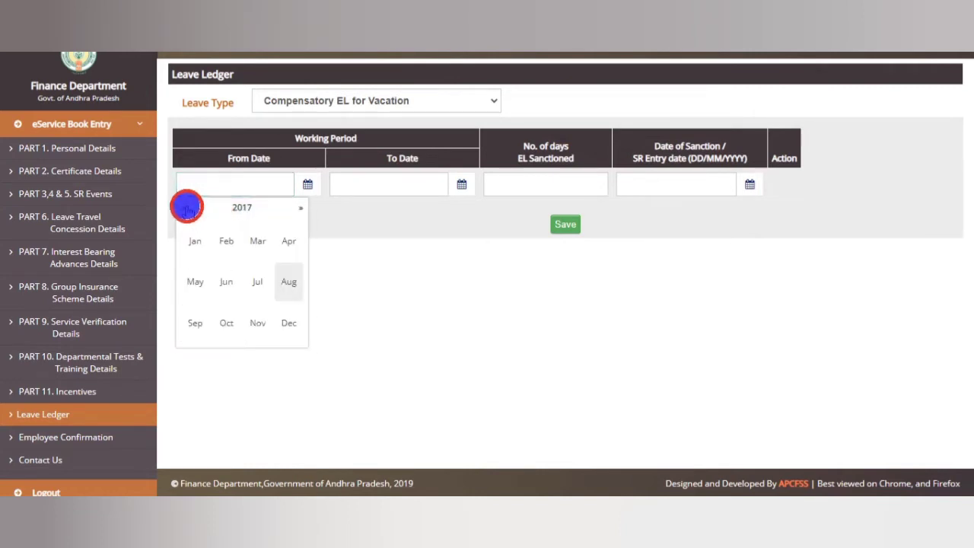
pyautogui.click(187, 207)
pyautogui.click(188, 207)
pyautogui.click(187, 207)
pyautogui.click(187, 207)
pyautogui.click(187, 207)
pyautogui.click(187, 207)
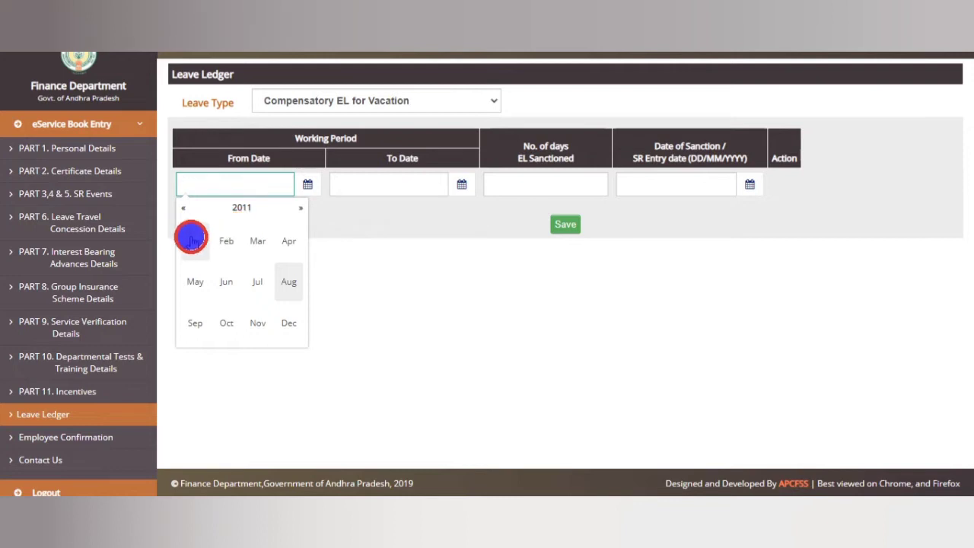
pyautogui.click(195, 240)
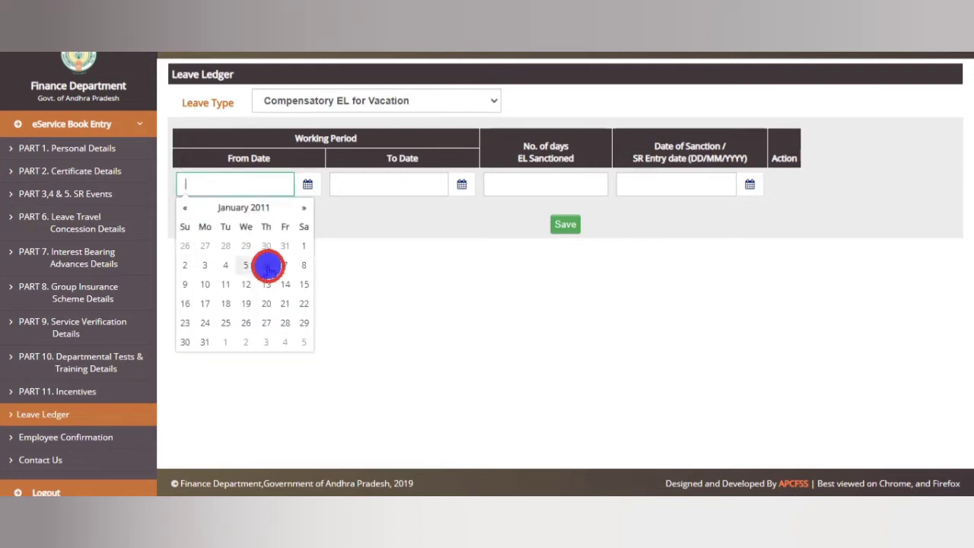
pyautogui.click(304, 246)
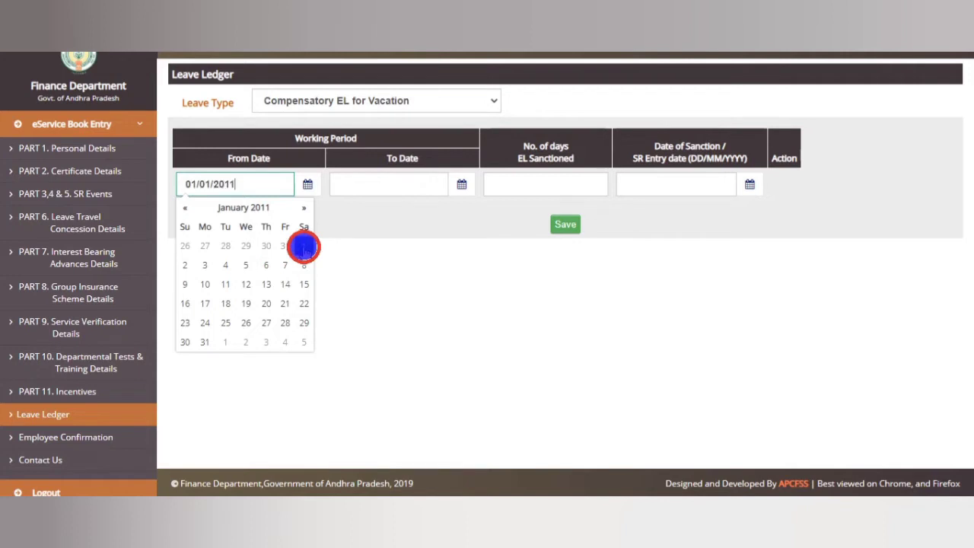
# Step: Set the working period's To Date to 08/01/2011 in the Compensatory EL for Vacation entry
pyautogui.click(397, 185)
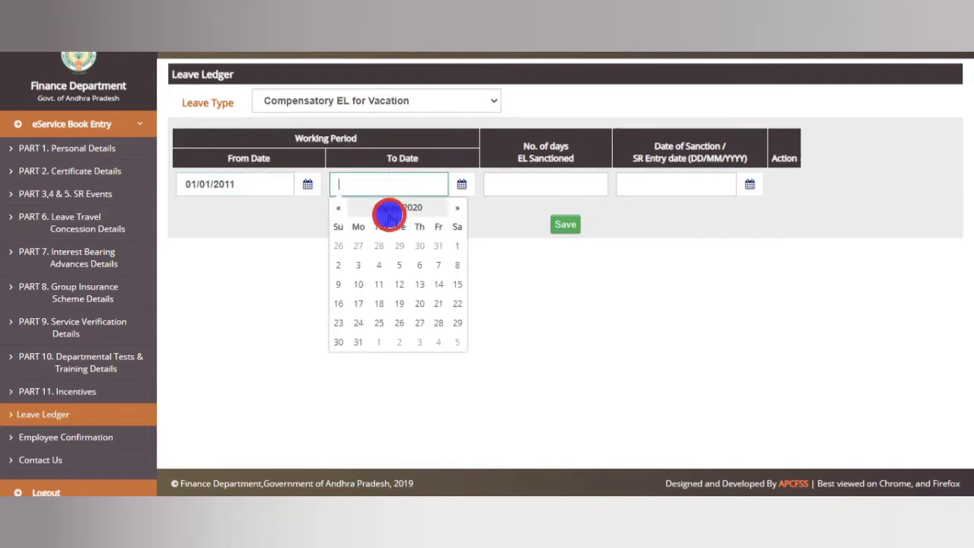
pyautogui.click(396, 208)
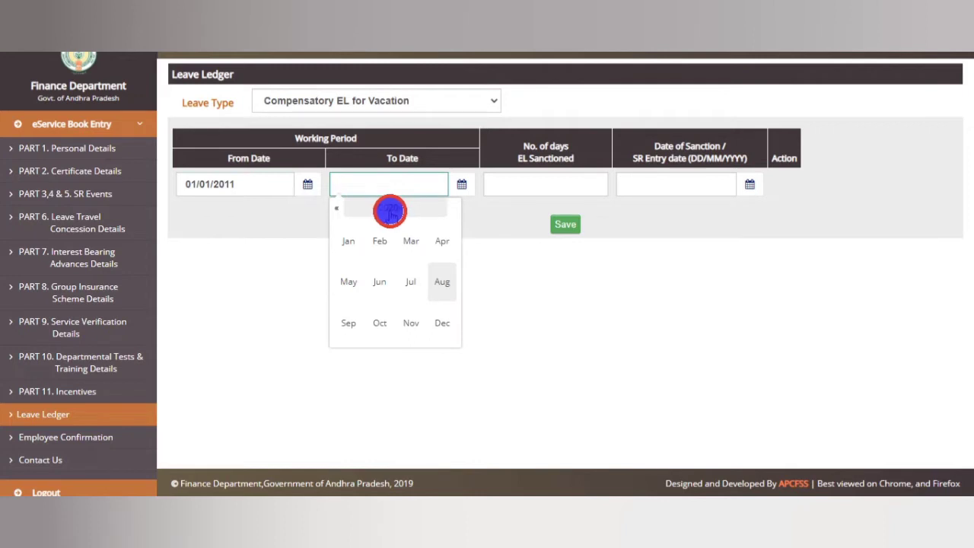
pyautogui.click(338, 208)
pyautogui.click(337, 208)
pyautogui.click(337, 208)
pyautogui.click(338, 208)
pyautogui.click(337, 208)
pyautogui.click(337, 208)
pyautogui.click(337, 208)
pyautogui.click(337, 208)
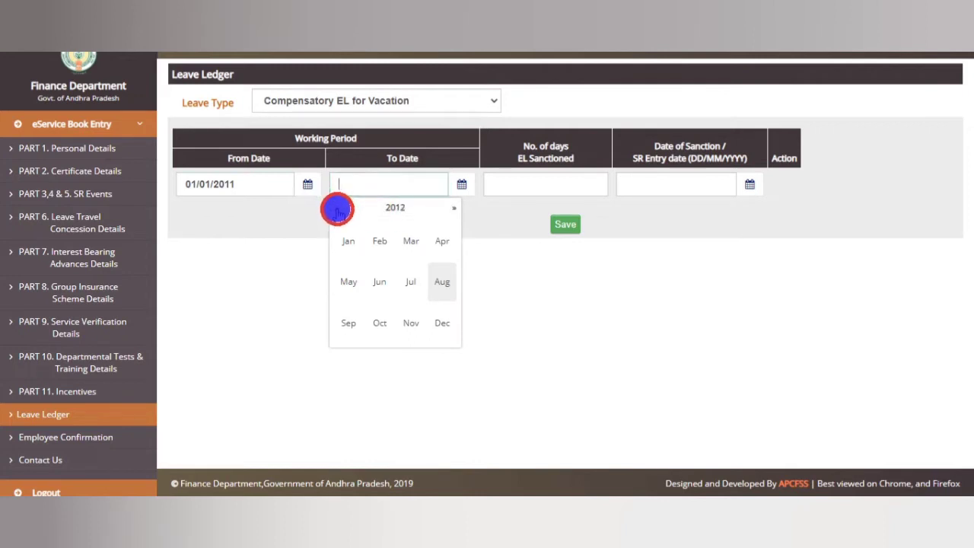
pyautogui.click(337, 208)
pyautogui.click(337, 207)
pyautogui.click(451, 207)
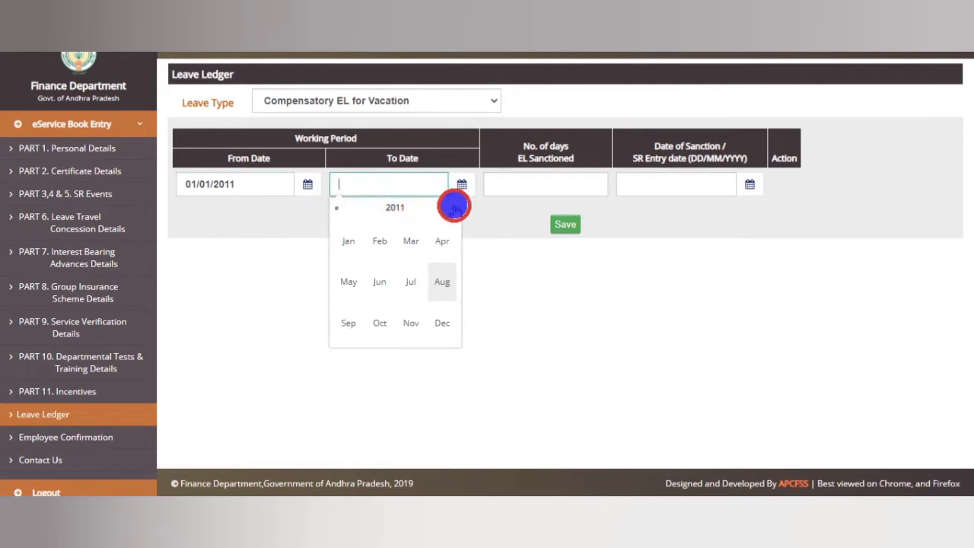
pyautogui.click(348, 241)
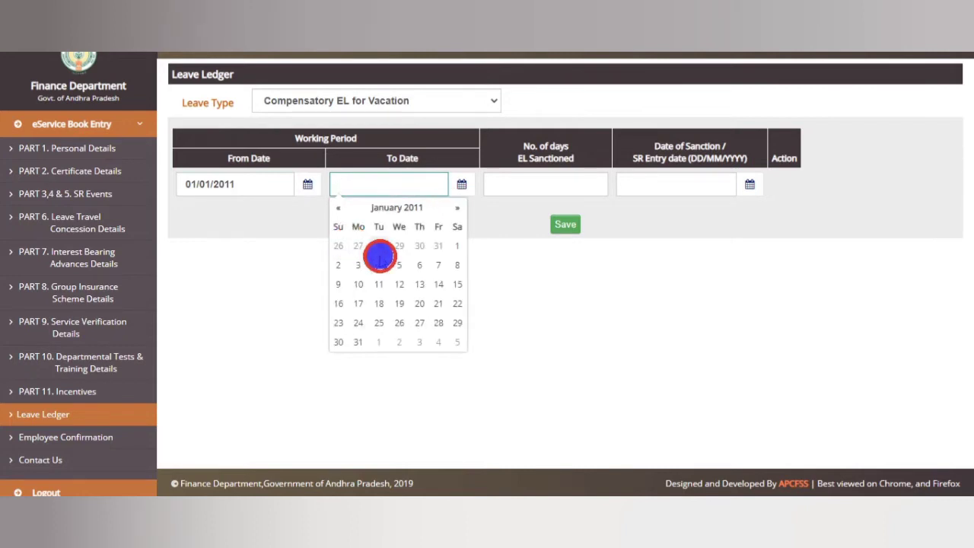
pyautogui.click(458, 266)
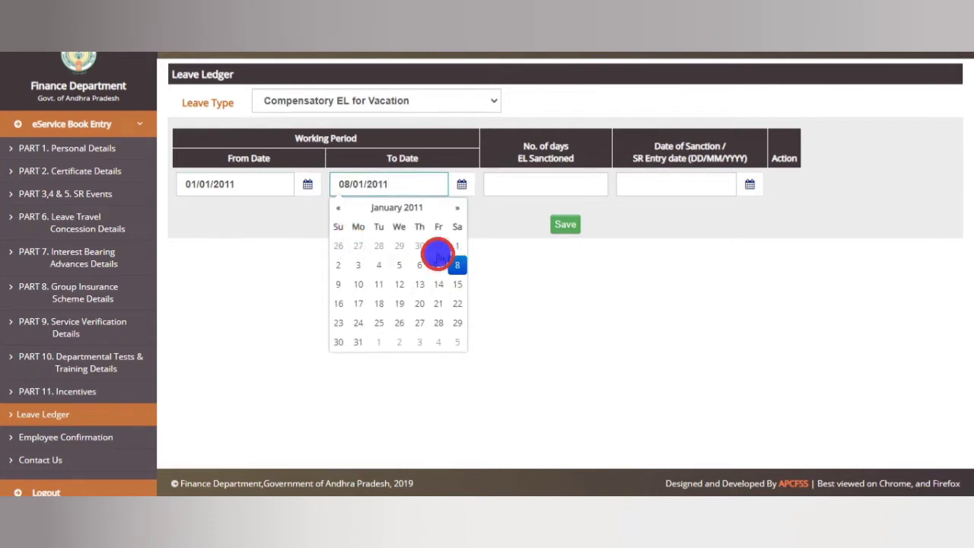
# Step: Enter 5 days of EL sanctioned with a sanction date of 19/05/2012, and submit the compensatory EL entry
pyautogui.click(574, 191)
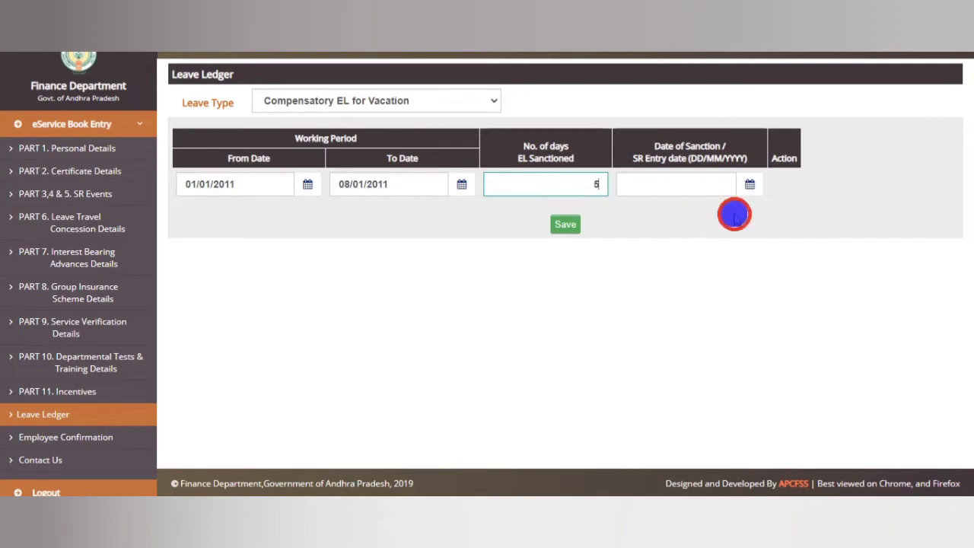
pyautogui.click(708, 193)
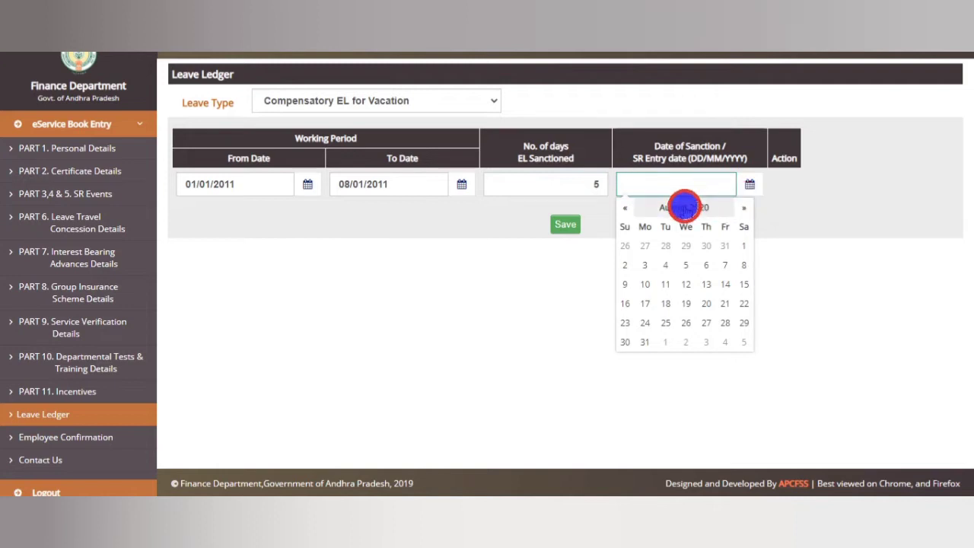
pyautogui.click(685, 207)
pyautogui.click(631, 209)
pyautogui.click(630, 210)
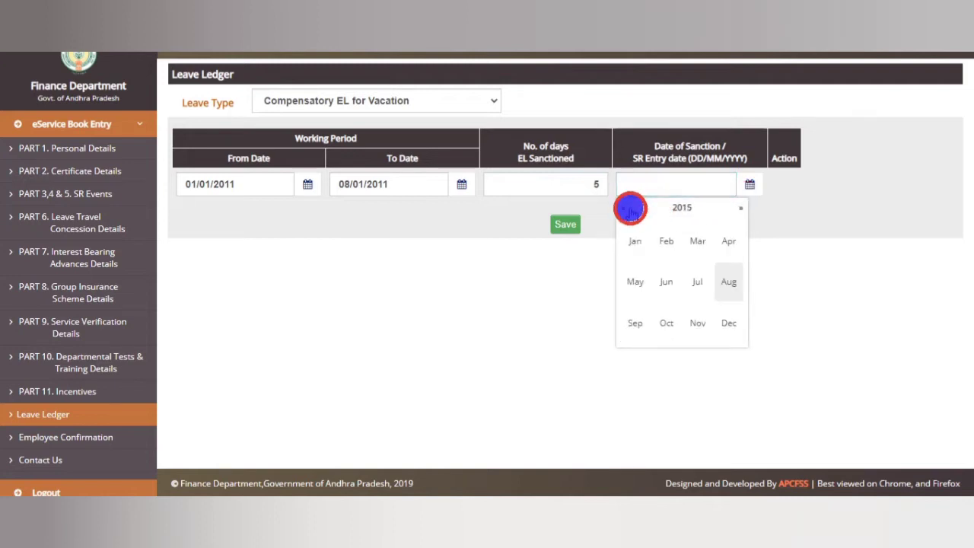
pyautogui.click(631, 208)
pyautogui.click(631, 209)
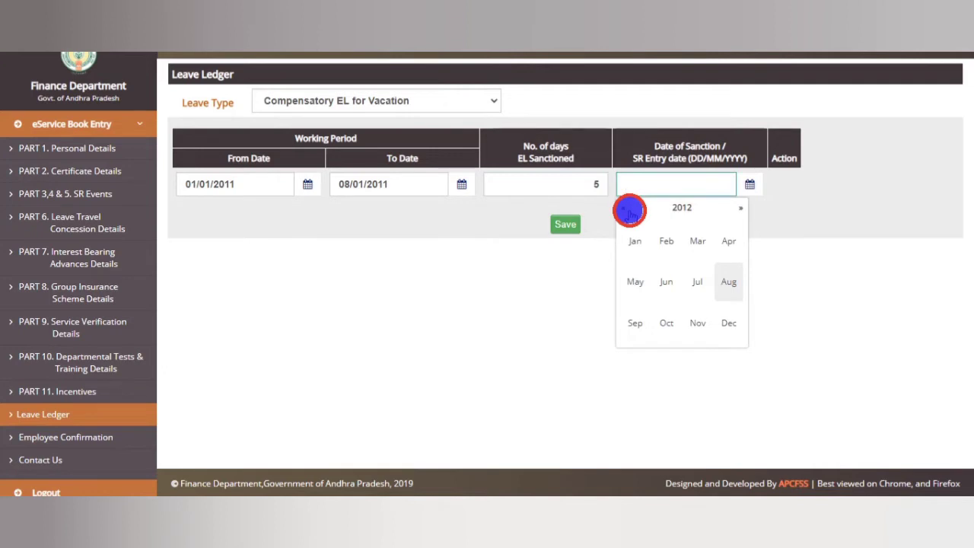
pyautogui.click(638, 281)
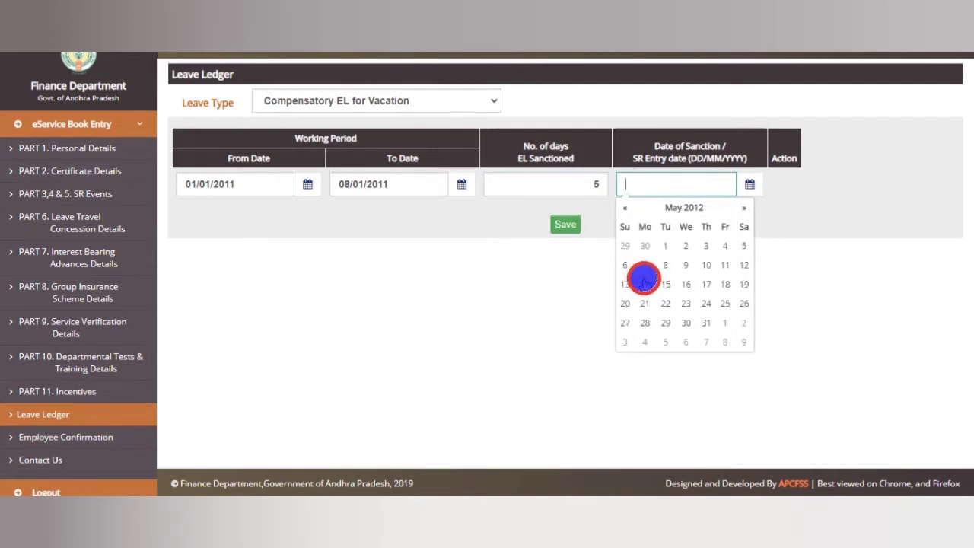
pyautogui.click(742, 283)
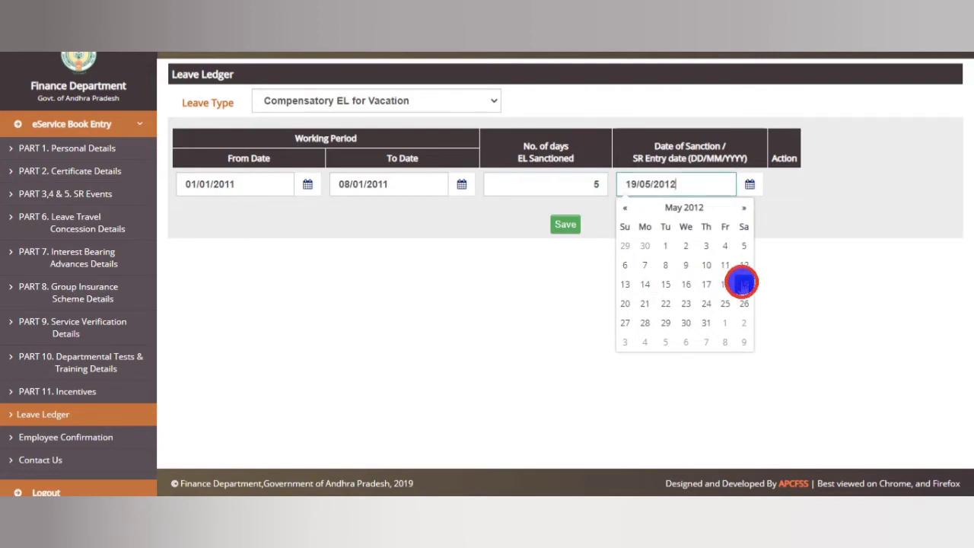
pyautogui.click(802, 270)
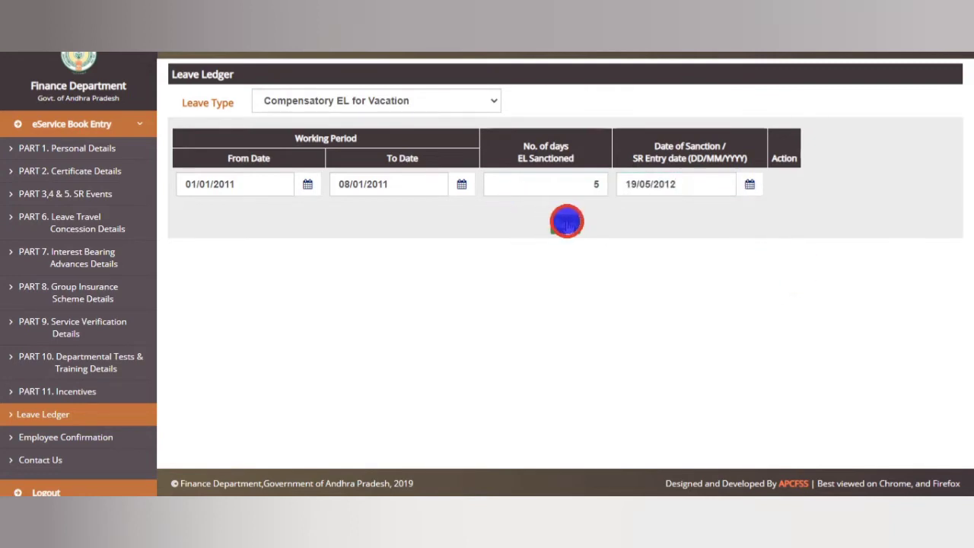
pyautogui.click(567, 222)
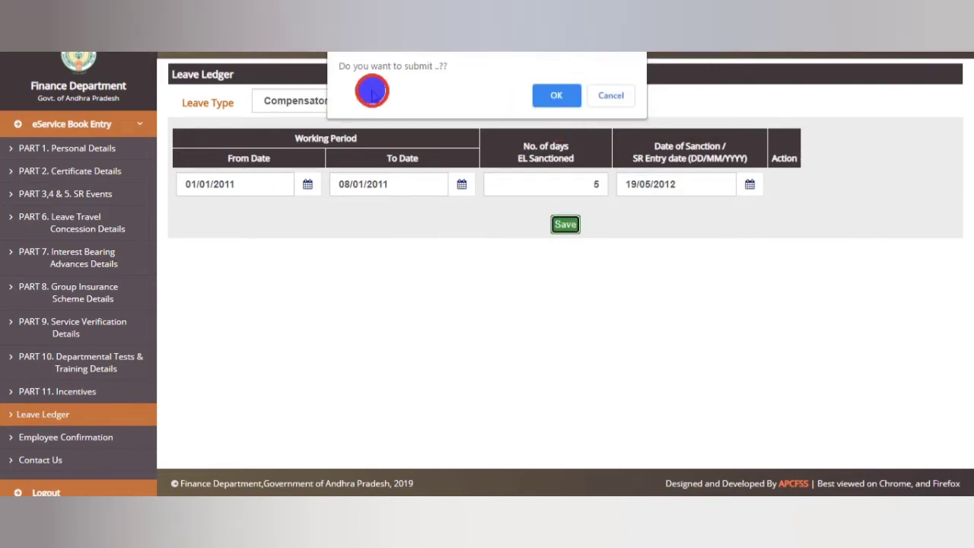
pyautogui.click(562, 98)
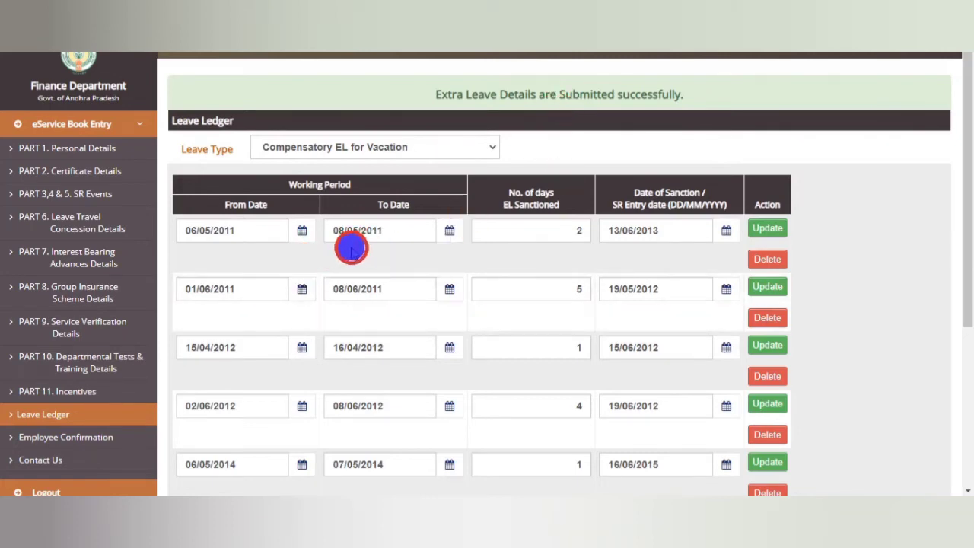
# Step: Review the submission message and the list of saved Compensatory EL for Vacation entries
pyautogui.scroll(-1, 399, 240)
pyautogui.scroll(-2, 400, 249)
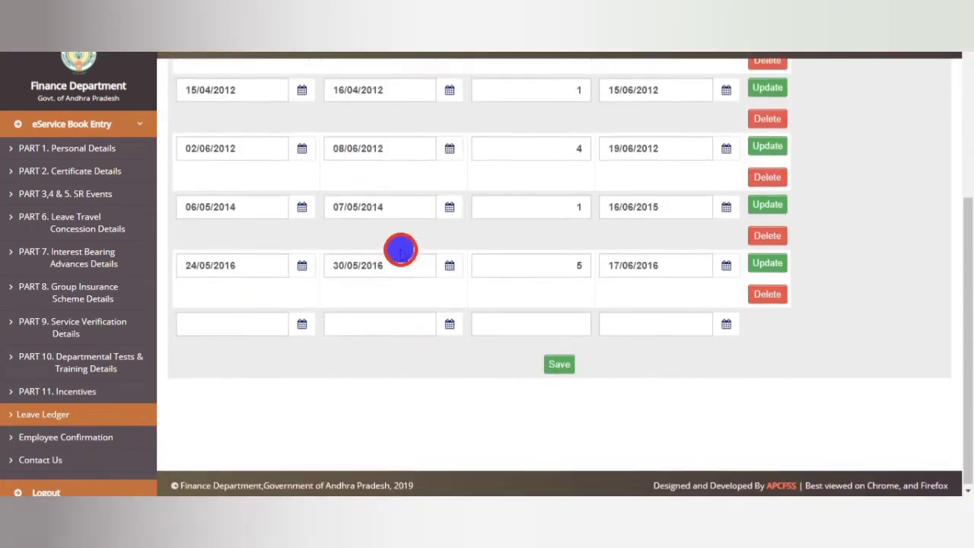
pyautogui.scroll(3, 401, 248)
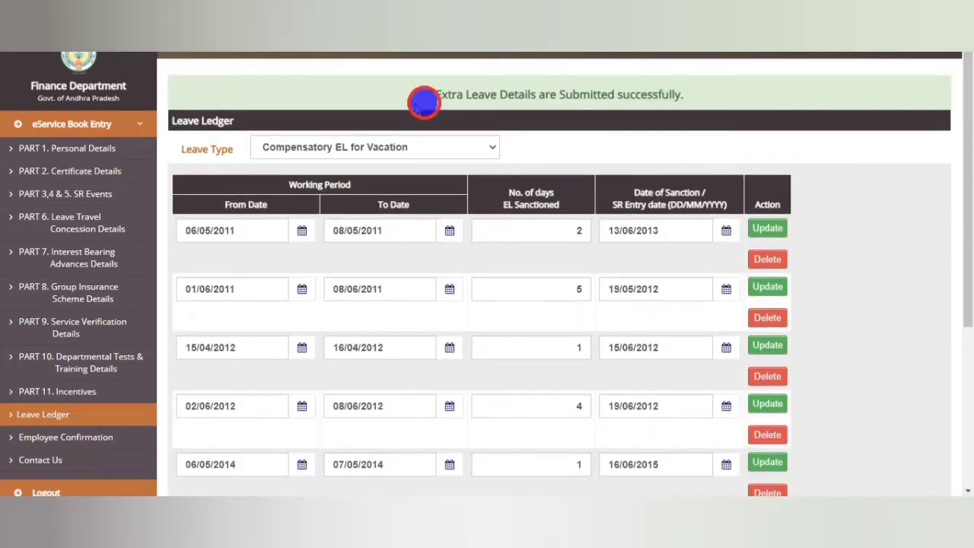
pyautogui.moveTo(419, 96); pyautogui.dragTo(666, 114)
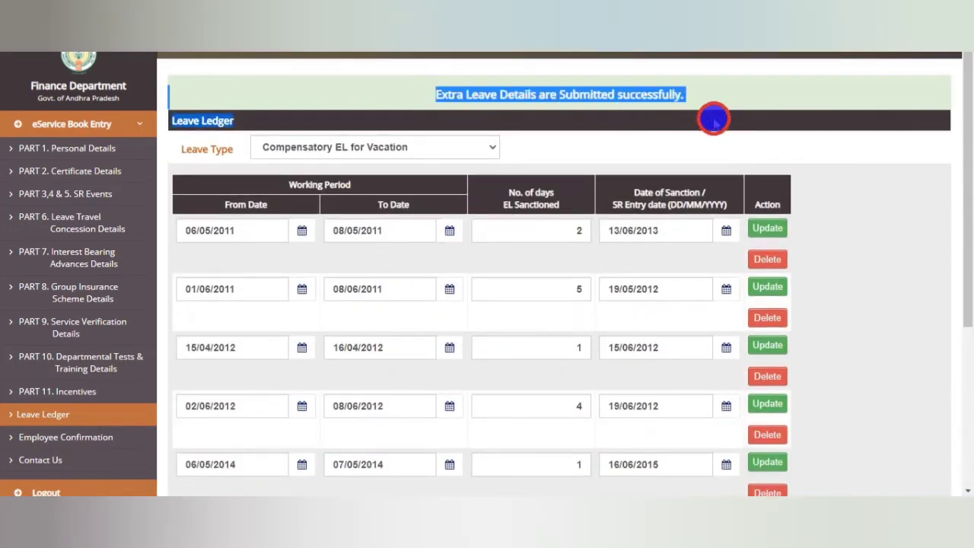
pyautogui.click(609, 128)
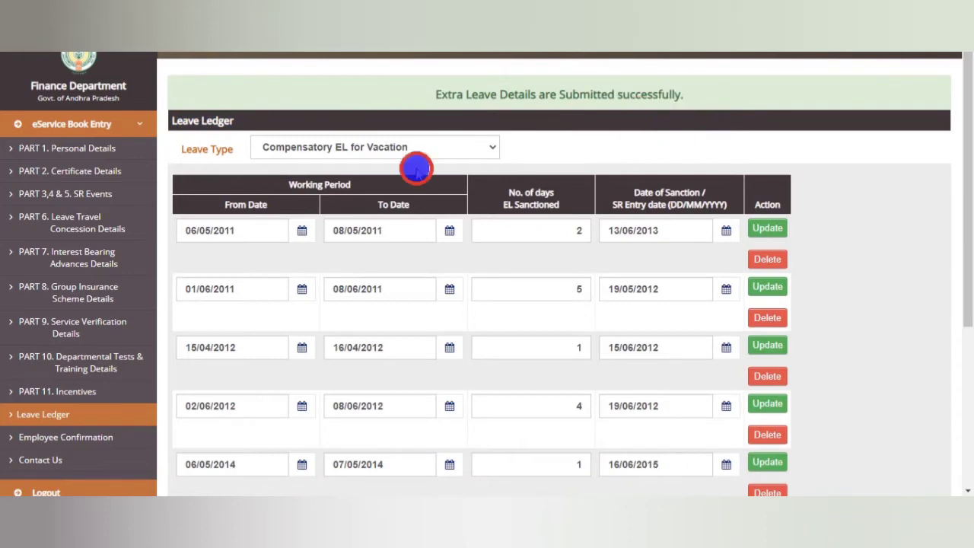
pyautogui.scroll(-1, 515, 177)
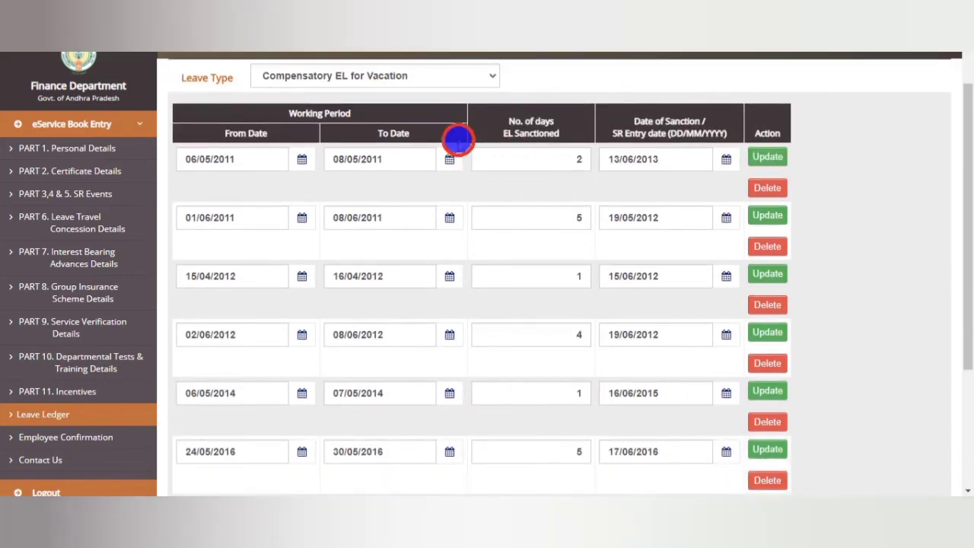
# Step: Switch to EL and save the 01/07/2012 to 31/12/2012 entry with 0 compensatory EL, 3 leaves credited, 23 total EL earned and balance 8
pyautogui.click(461, 77)
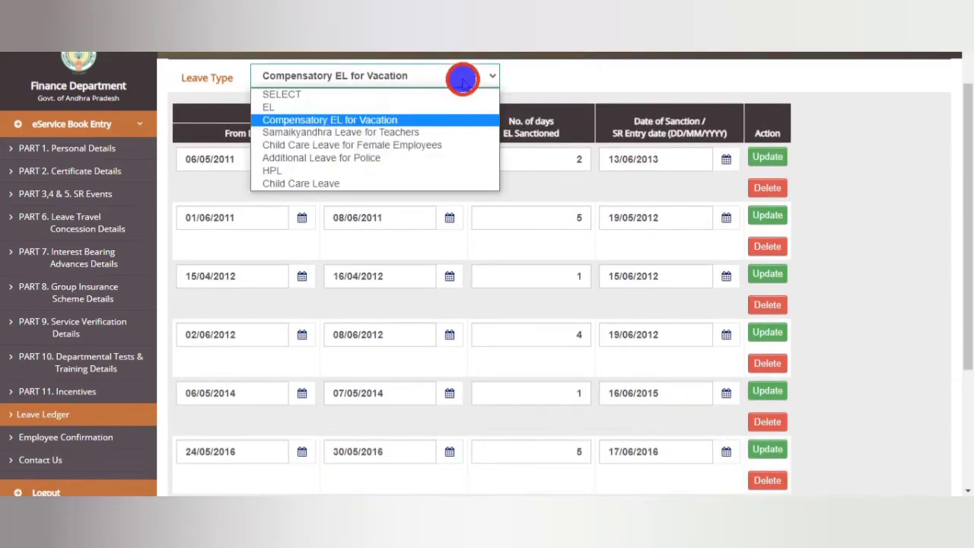
pyautogui.click(373, 107)
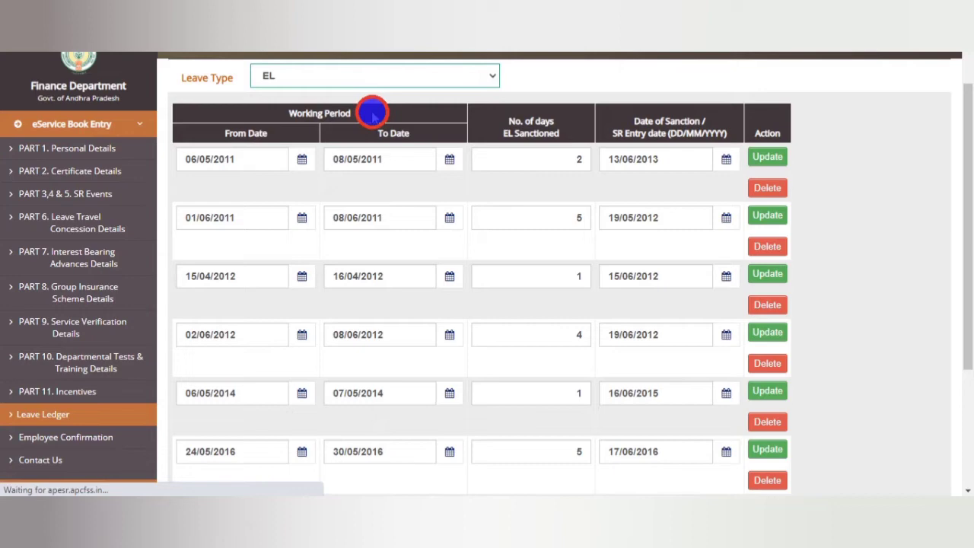
pyautogui.click(631, 387)
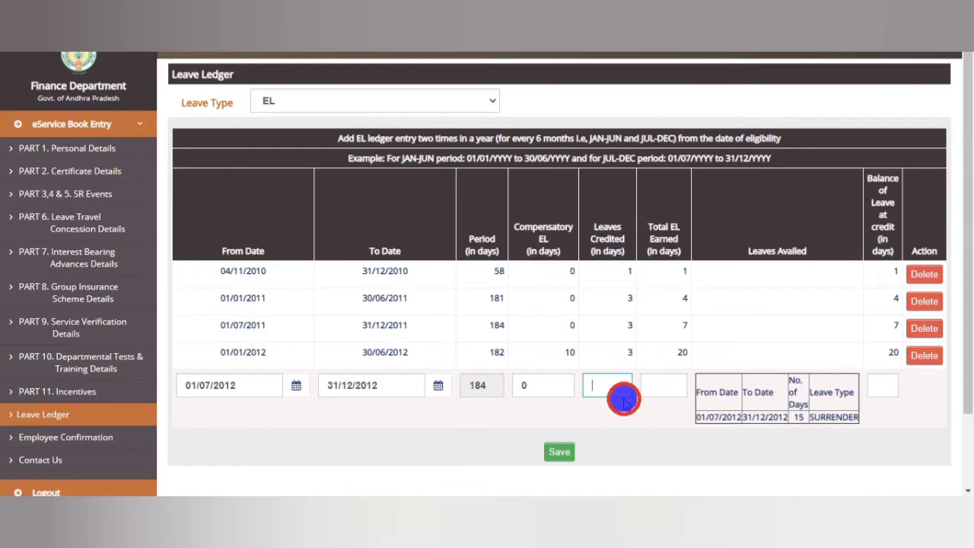
pyautogui.write('3')
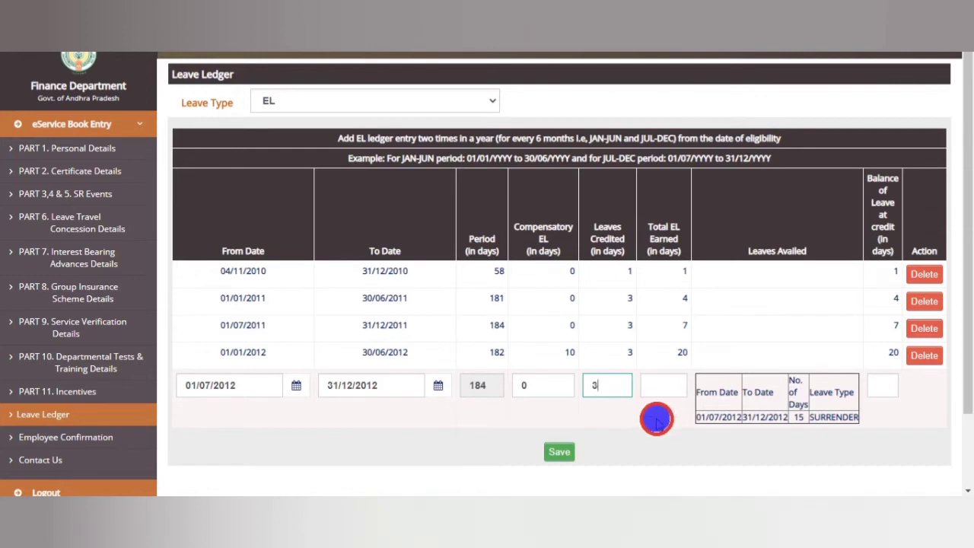
pyautogui.click(656, 420)
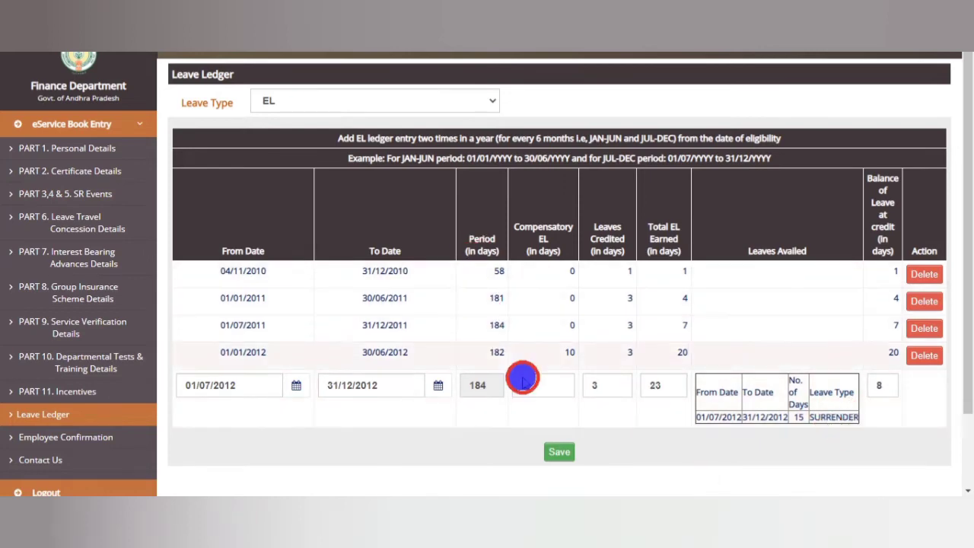
pyautogui.click(523, 379)
pyautogui.write('0')
pyautogui.click(559, 449)
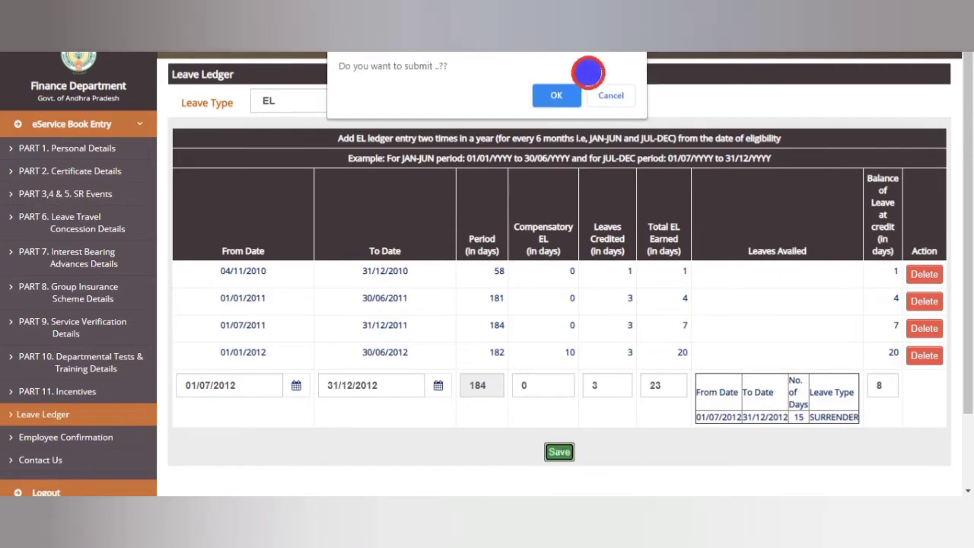
pyautogui.click(561, 94)
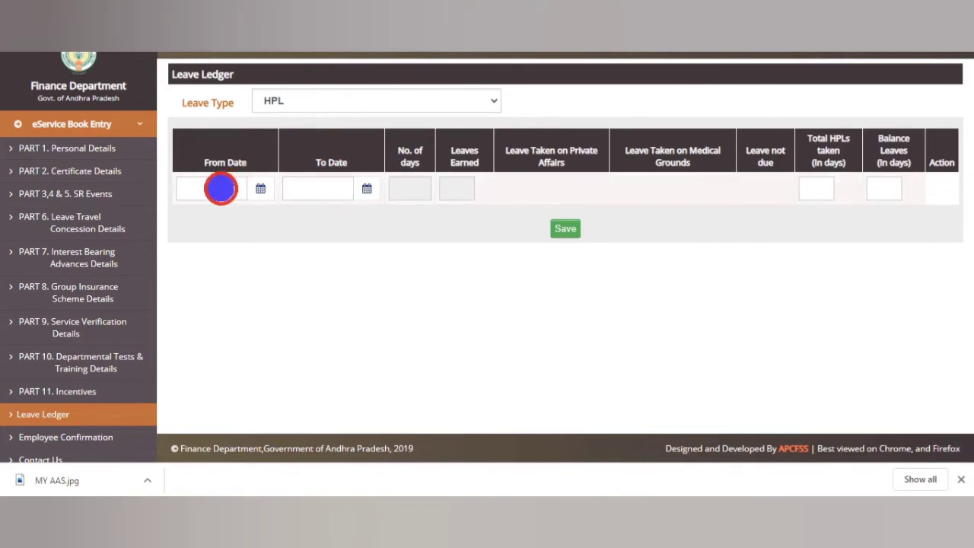
# Step: Set the From Date of the HPL ledger entry to 04/11/2010
pyautogui.click(220, 189)
pyautogui.click(225, 211)
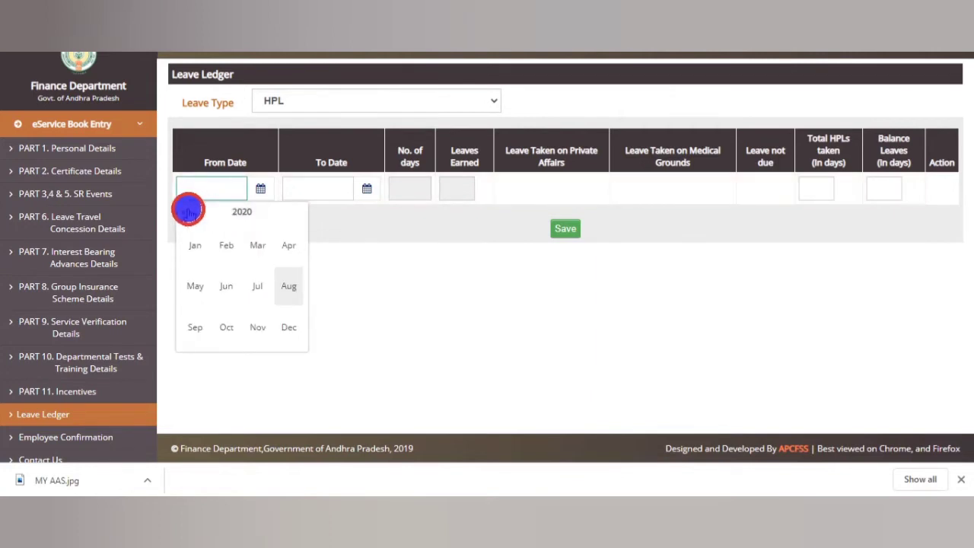
pyautogui.click(187, 212)
pyautogui.click(186, 211)
pyautogui.click(187, 212)
pyautogui.click(186, 212)
pyautogui.click(187, 211)
pyautogui.click(187, 212)
pyautogui.click(187, 212)
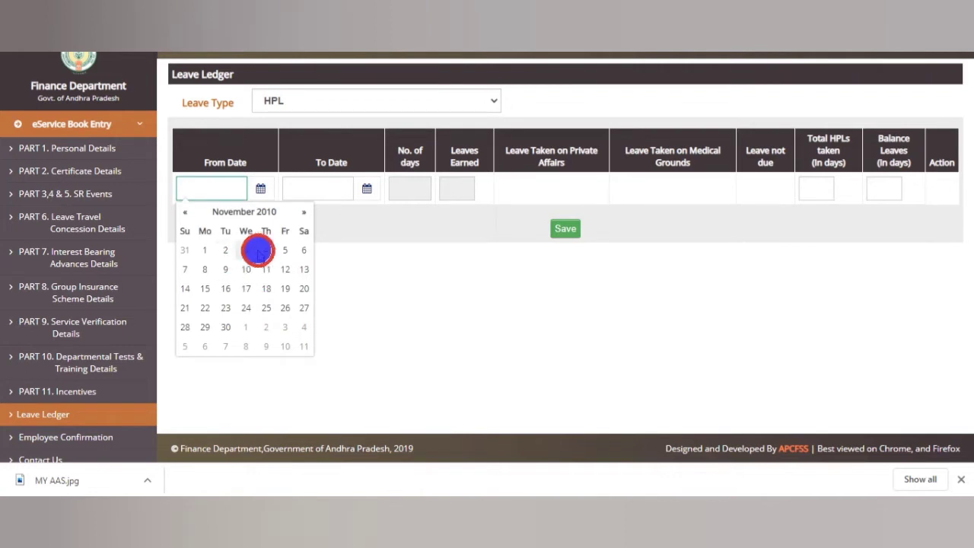
pyautogui.click(265, 249)
# Step: Set the To Date of the HPL ledger entry to 03/11/2011
pyautogui.click(326, 188)
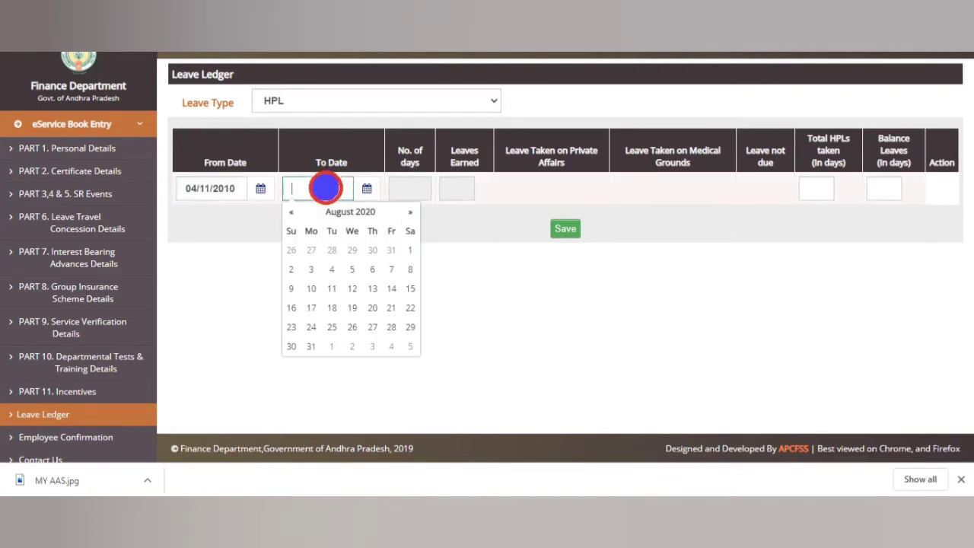
pyautogui.click(358, 213)
pyautogui.click(294, 212)
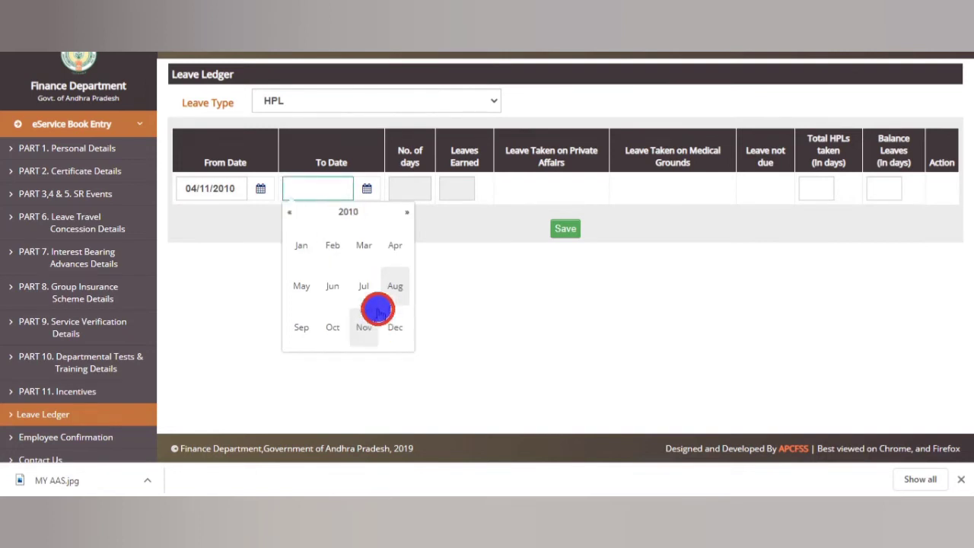
pyautogui.click(414, 215)
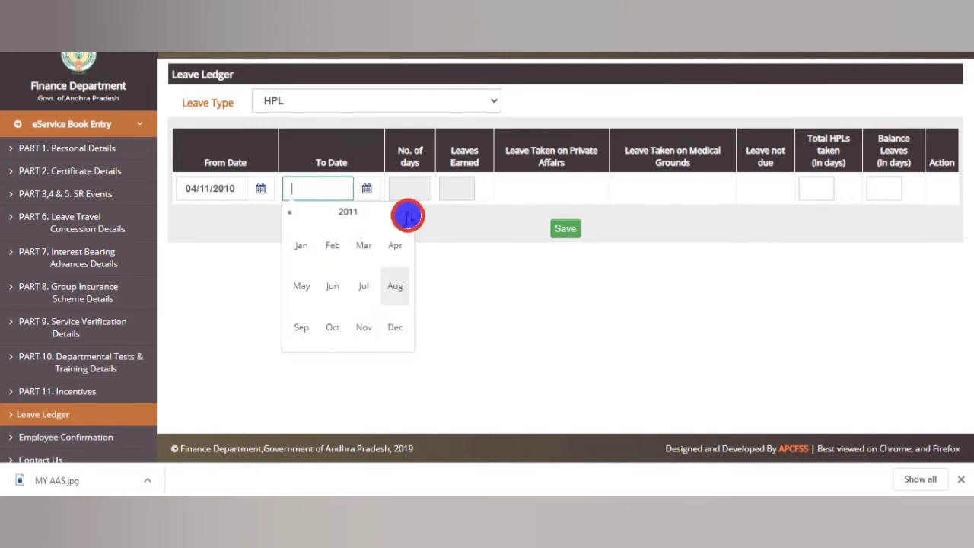
pyautogui.click(365, 328)
pyautogui.click(374, 250)
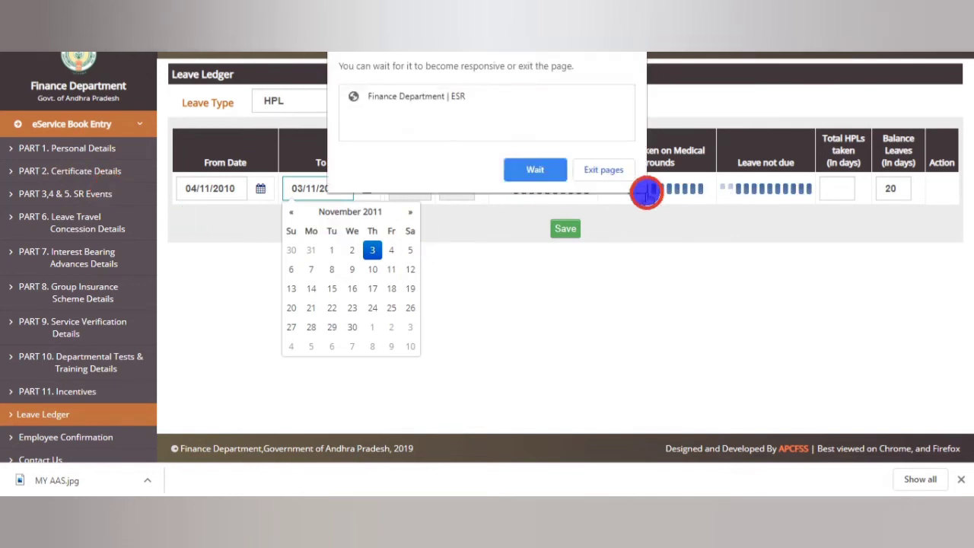
# Step: Save the 04/11/2010 to 03/11/2011 HPL entry with 0 total HPLs taken and confirm the submission
pyautogui.click(538, 169)
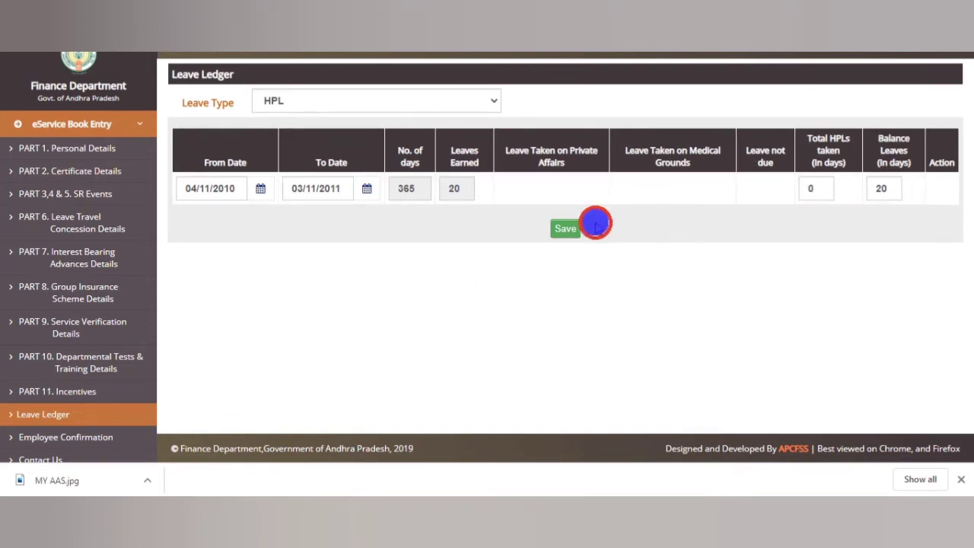
pyautogui.click(566, 228)
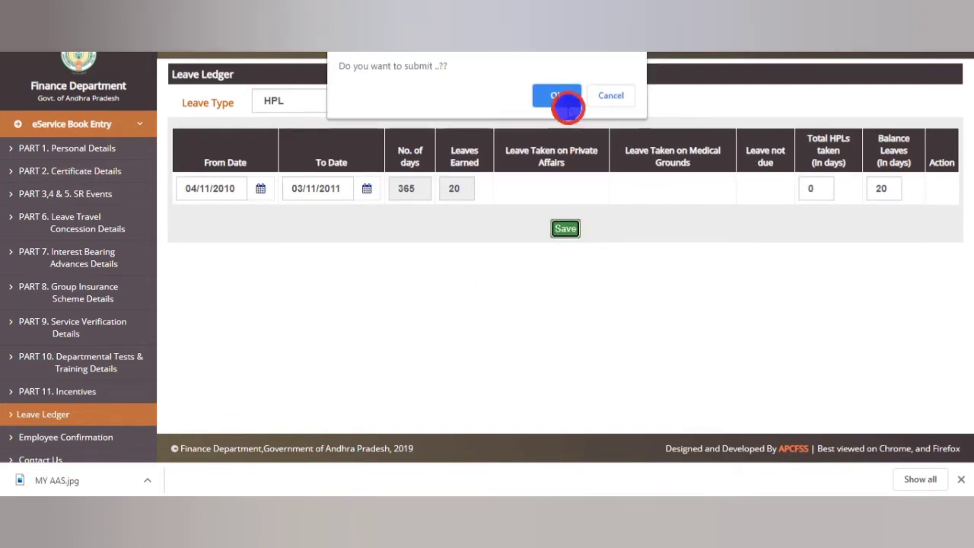
pyautogui.press('Return')
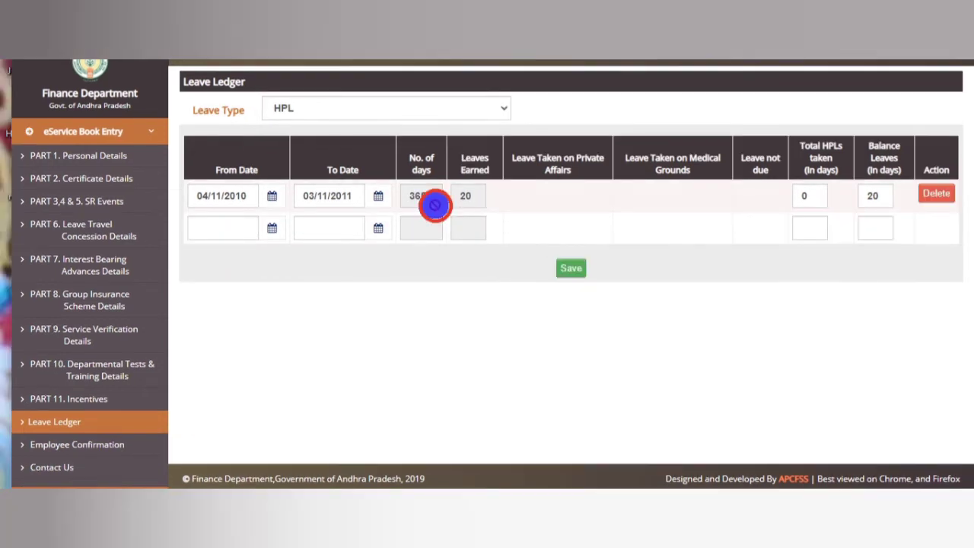
# Step: Set the From Date of the second HPL ledger entry to 04/11/2011
pyautogui.click(226, 231)
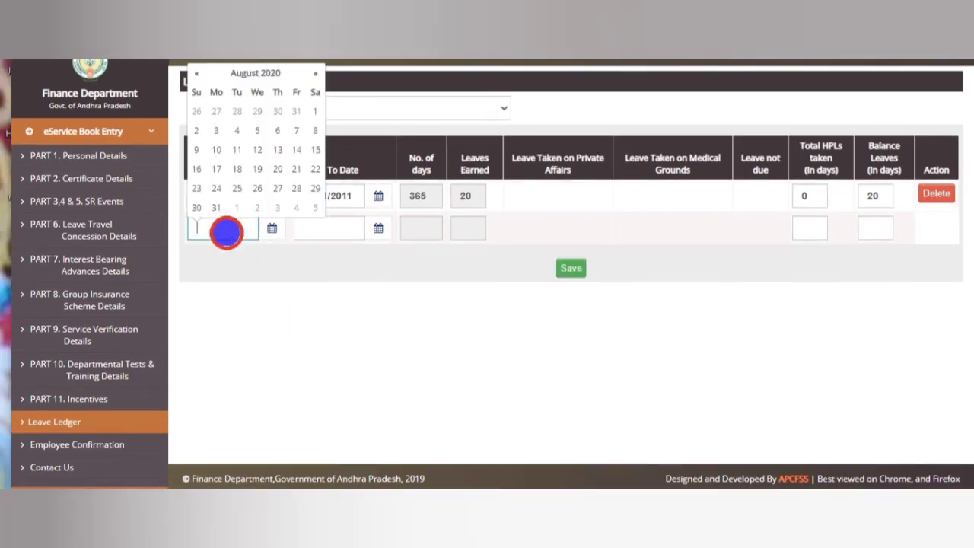
pyautogui.click(228, 76)
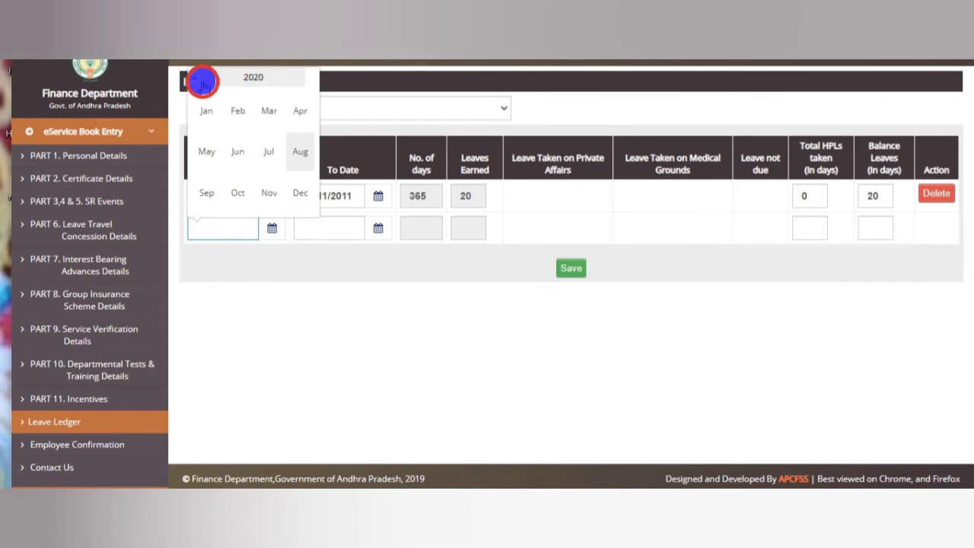
pyautogui.click(201, 81)
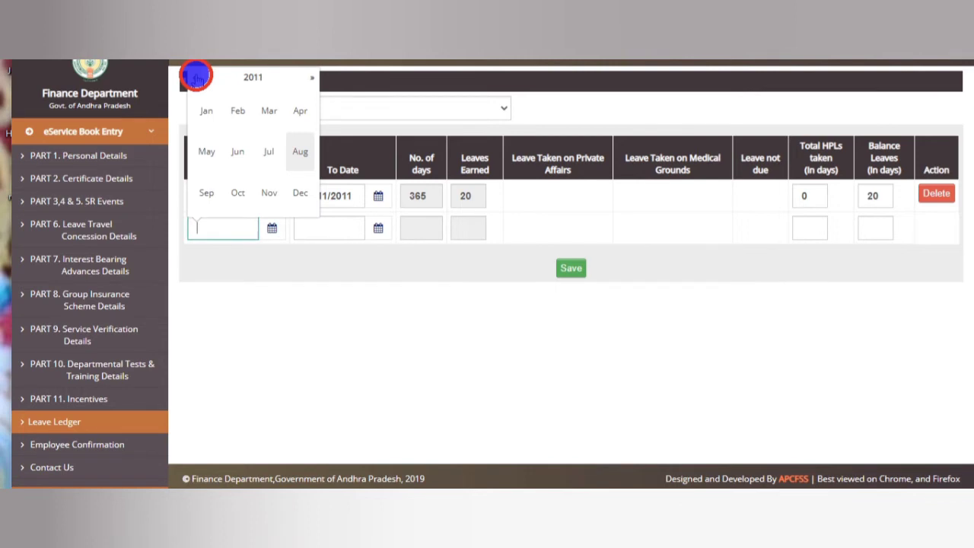
pyautogui.click(267, 191)
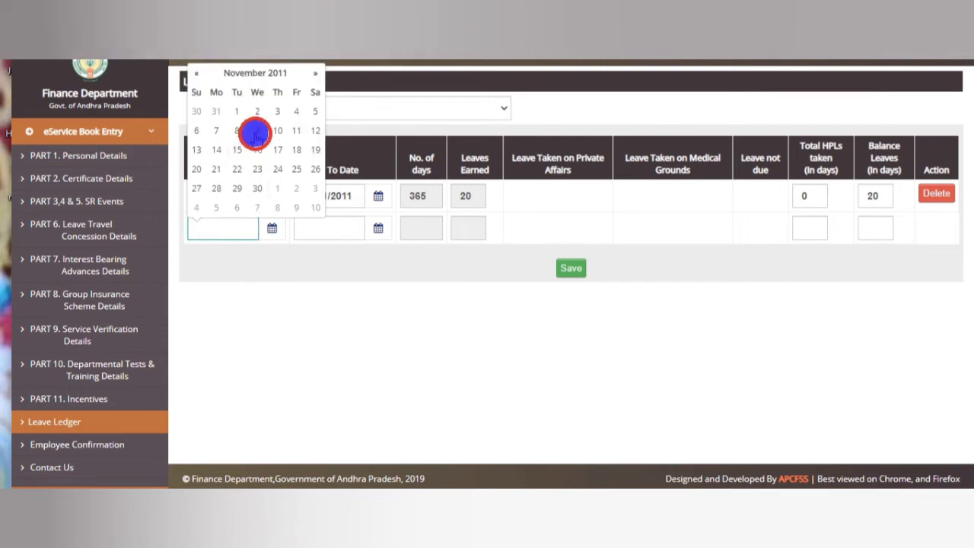
pyautogui.click(296, 112)
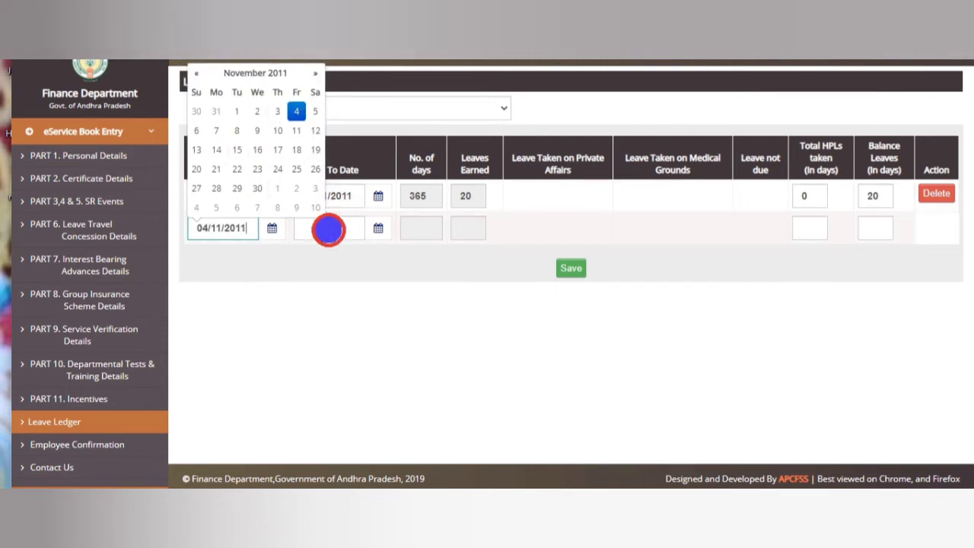
# Step: Set the To Date of the second HPL ledger entry to 03/11/2012
pyautogui.click(328, 230)
pyautogui.click(379, 74)
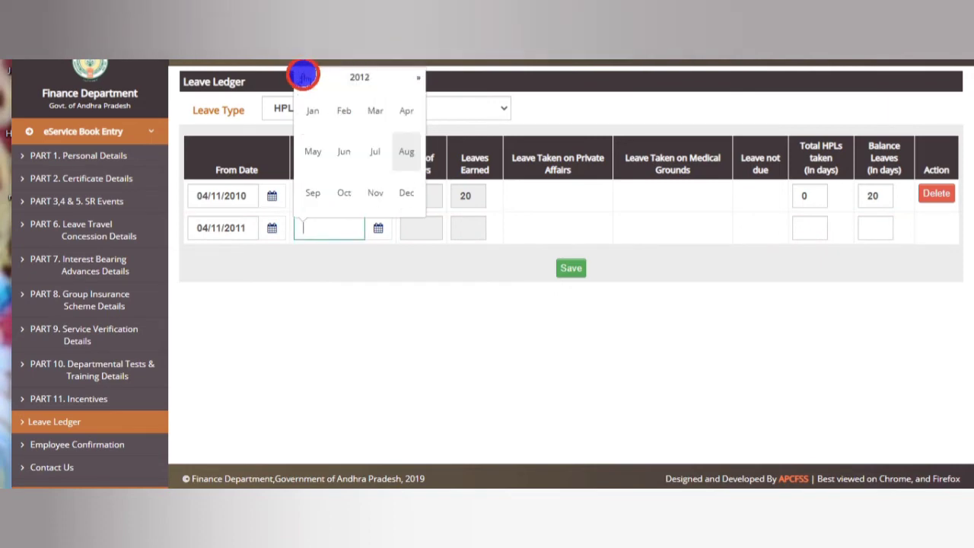
pyautogui.click(373, 192)
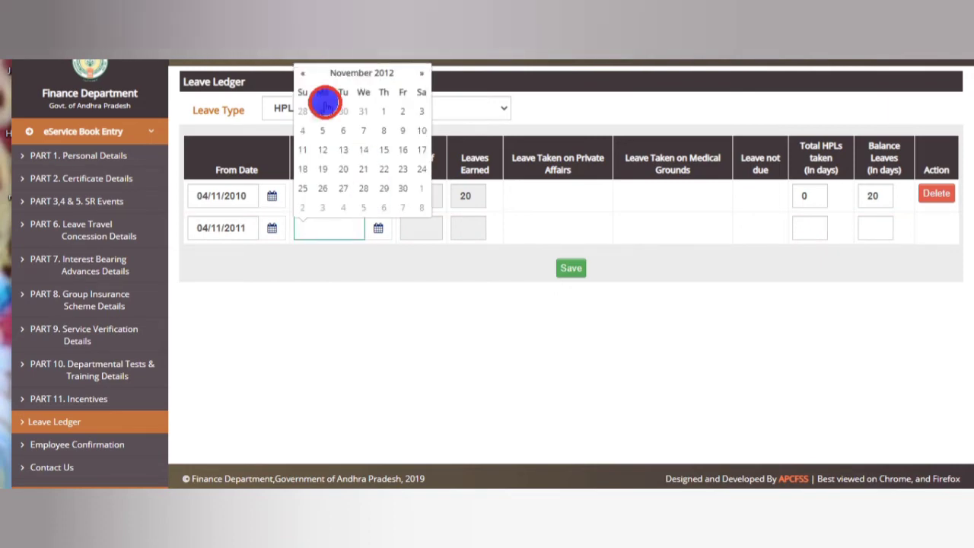
pyautogui.click(421, 112)
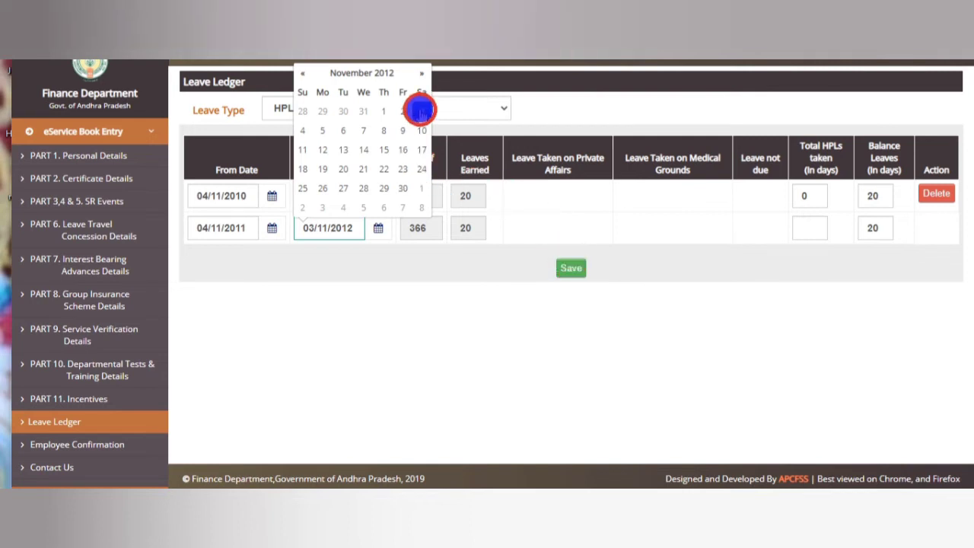
pyautogui.click(540, 179)
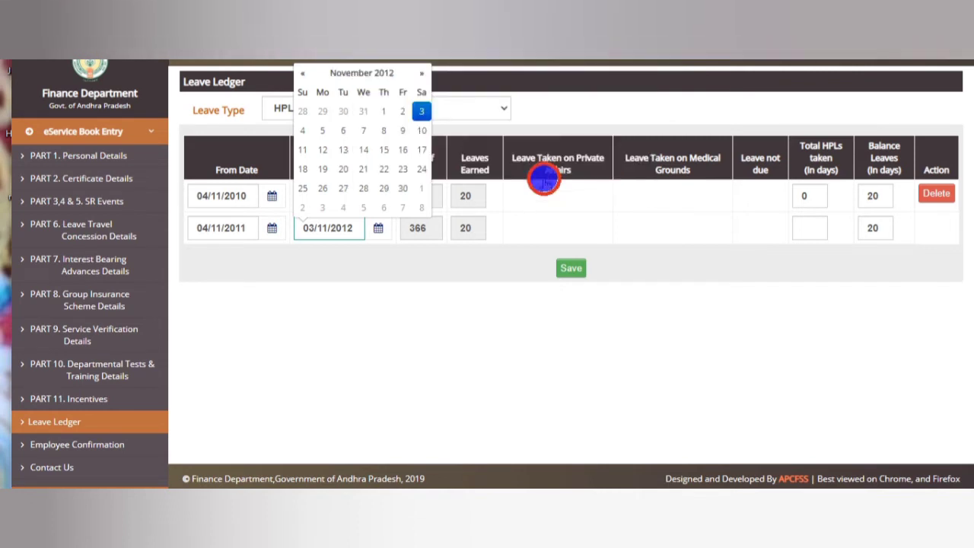
pyautogui.moveTo(472, 487)
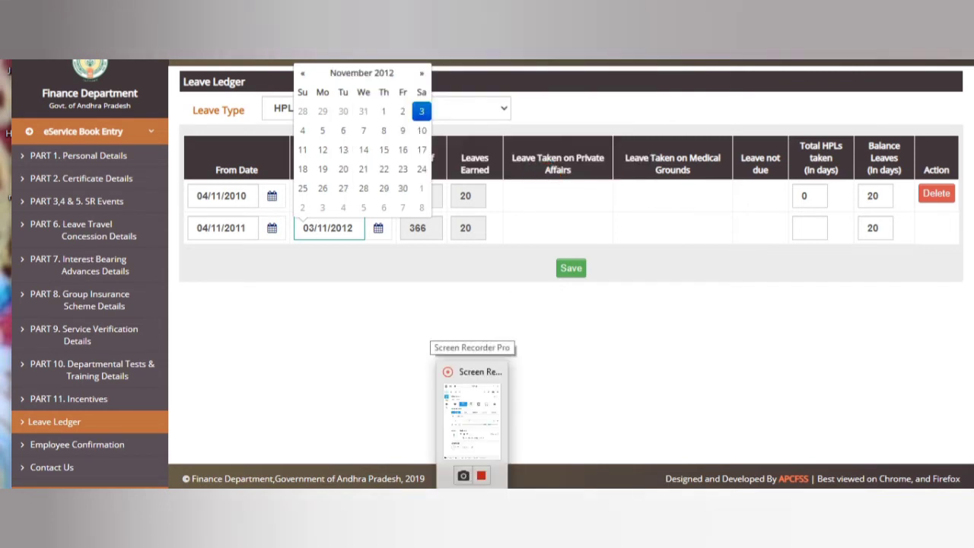
pyautogui.click(765, 481)
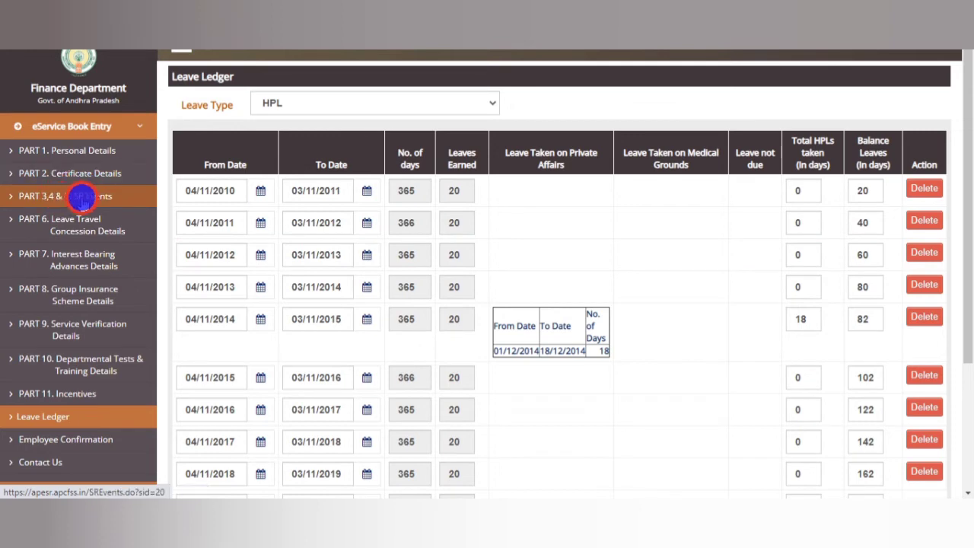
# Step: Examine the leave taken on private affairs in the 04/11/2014 to 03/11/2015 HPL entry and the Leave not due column
pyautogui.click(102, 202)
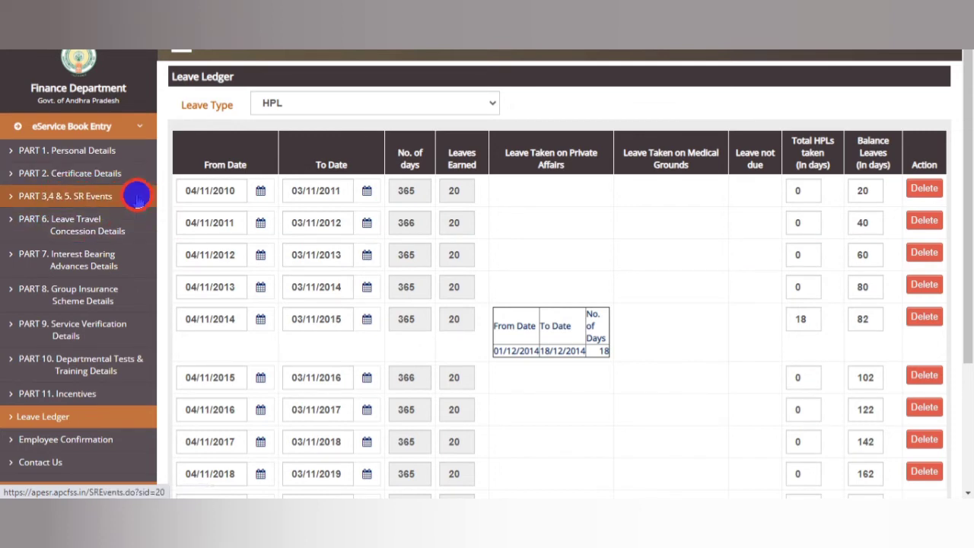
pyautogui.click(546, 162)
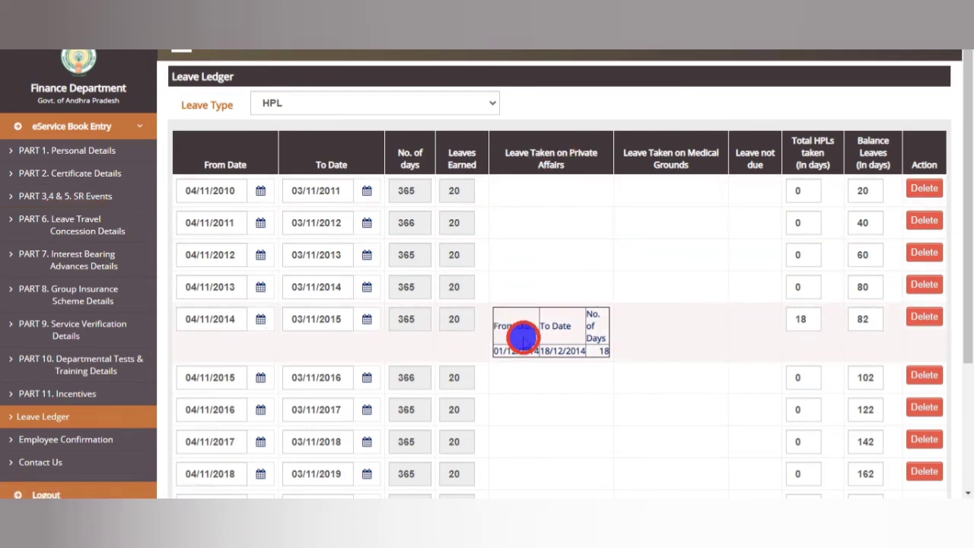
pyautogui.click(505, 351)
pyautogui.moveTo(505, 351); pyautogui.dragTo(613, 344)
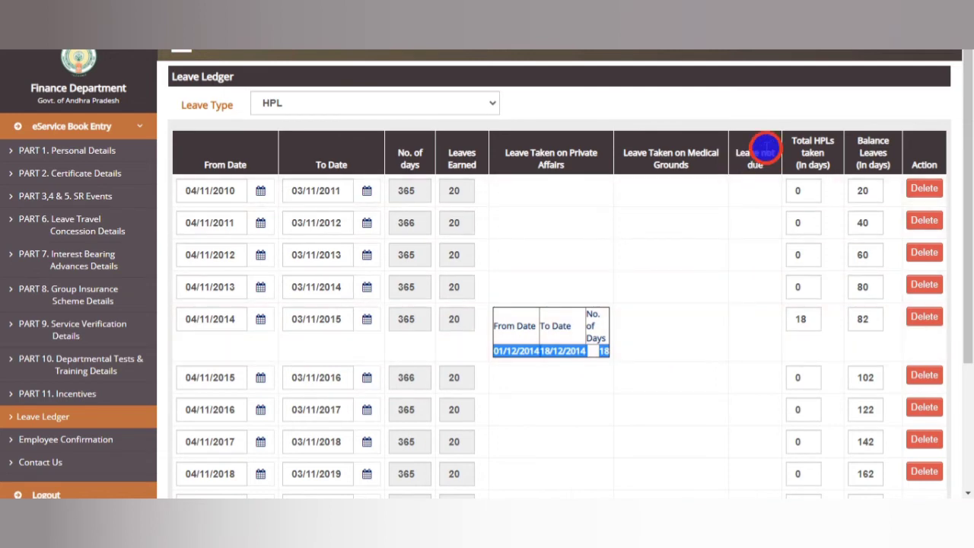
pyautogui.moveTo(737, 155); pyautogui.dragTo(774, 170)
pyautogui.click(447, 186)
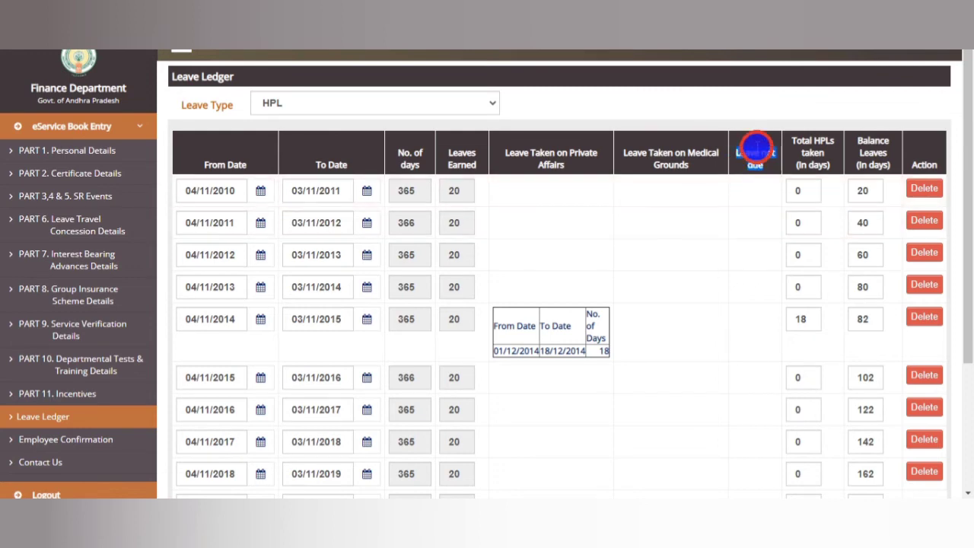
pyautogui.click(759, 205)
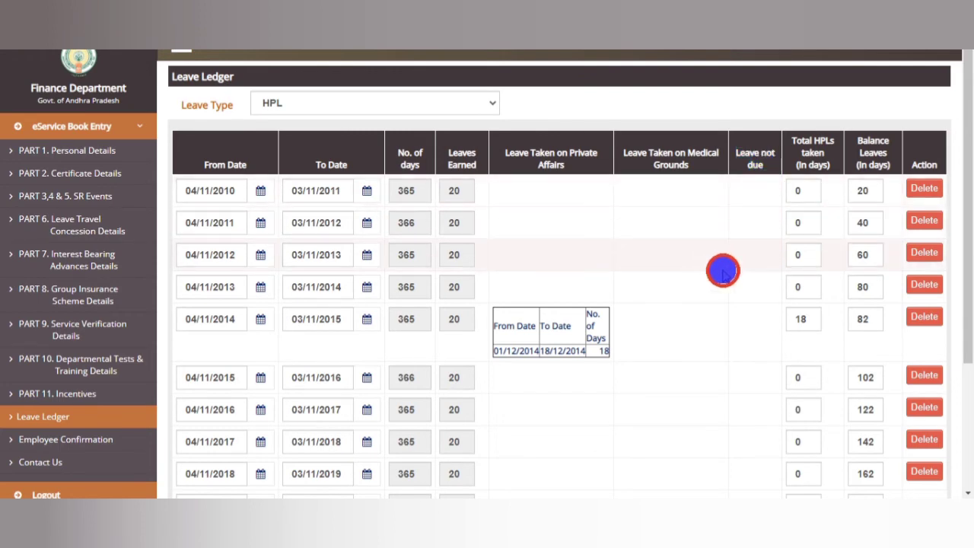
# Step: Review the full list of saved yearly HPL entries with their HPLs taken and balance leaves
pyautogui.scroll(-2, 722, 271)
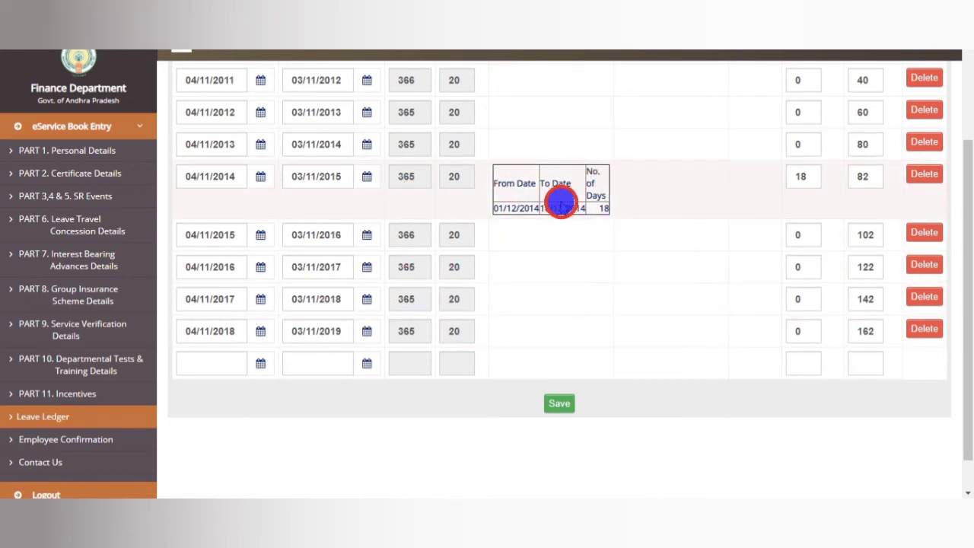
pyautogui.scroll(1, 562, 202)
pyautogui.scroll(1, 572, 207)
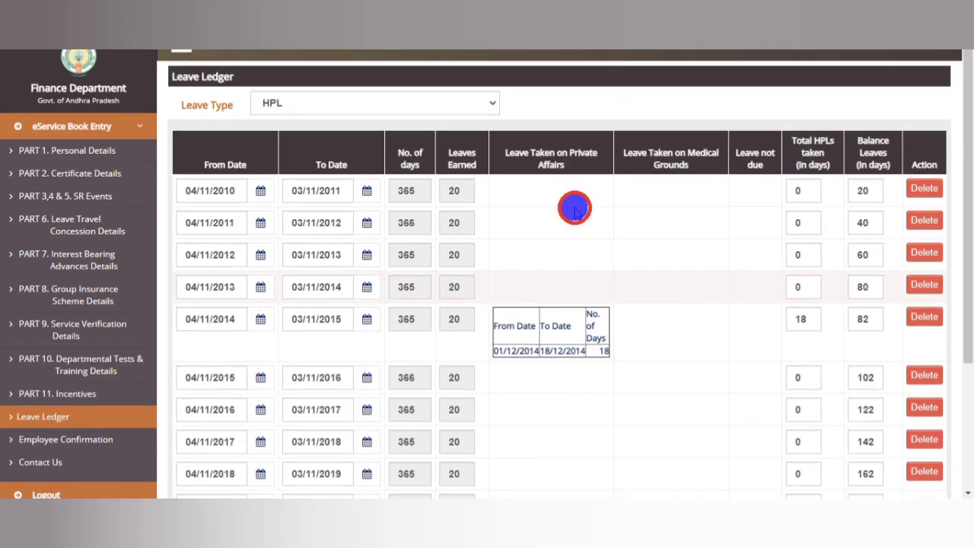
pyautogui.scroll(-2, 580, 222)
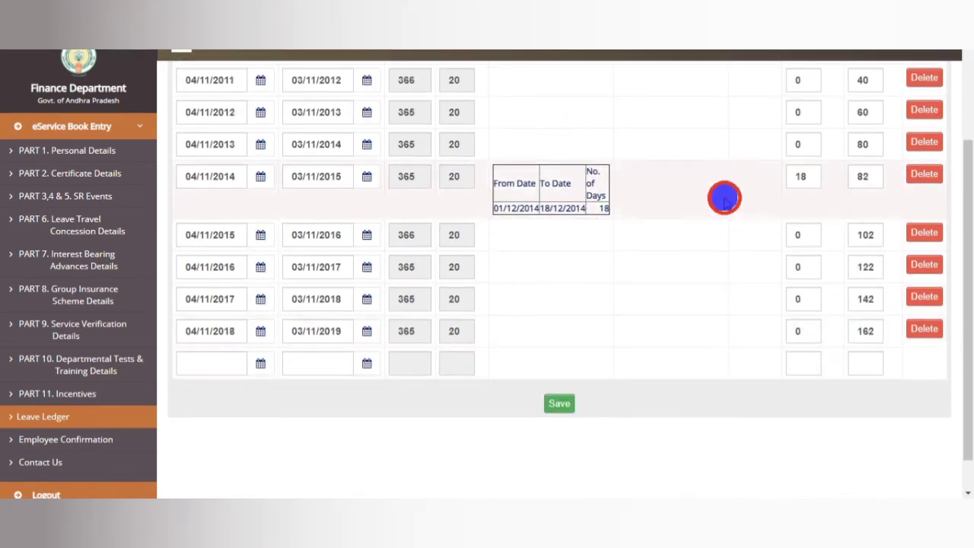
pyautogui.scroll(1, 657, 242)
pyautogui.scroll(2, 654, 239)
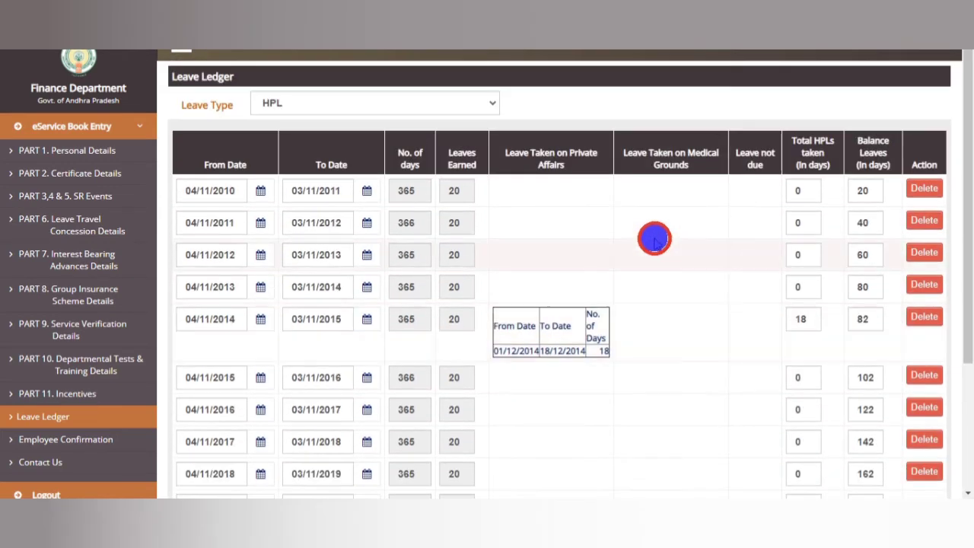
pyautogui.scroll(-3, 657, 259)
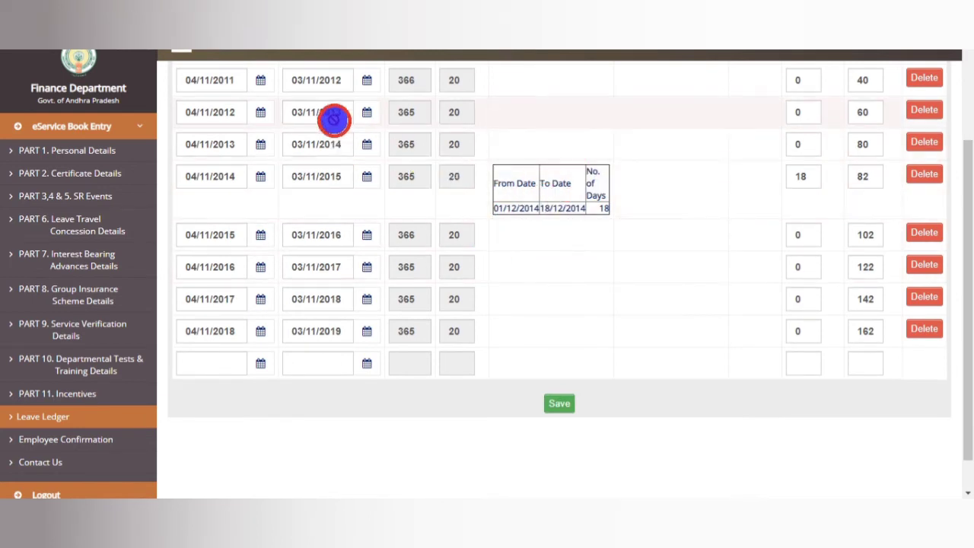
pyautogui.scroll(1, 290, 123)
pyautogui.scroll(2, 285, 122)
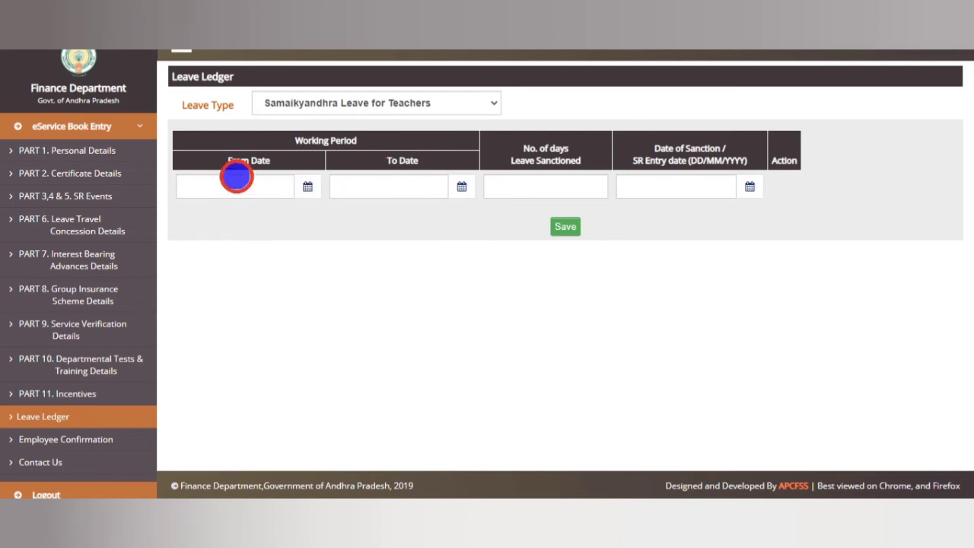
# Step: Set the working period From Date of the Samaikyandhra Leave for Teachers entry to 20/10/2013
pyautogui.click(229, 187)
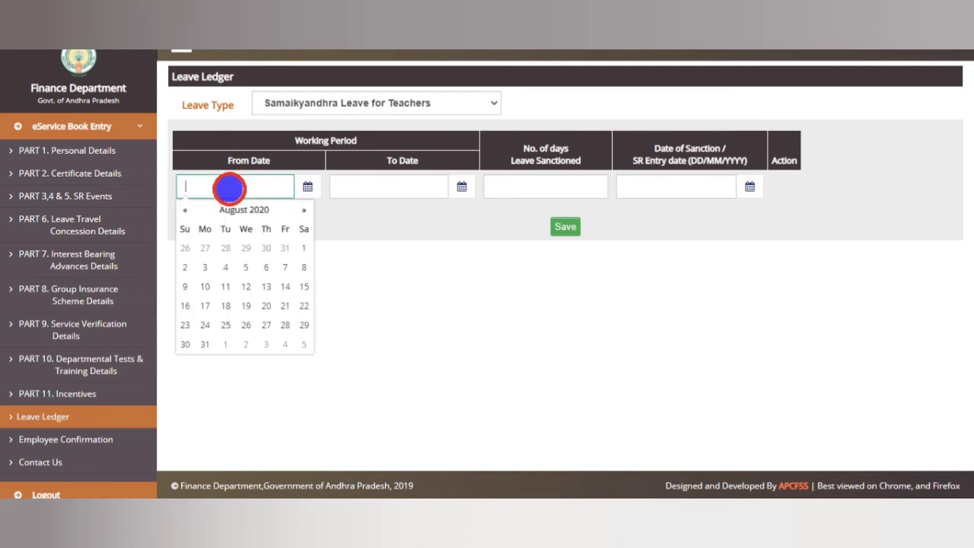
pyautogui.click(245, 206)
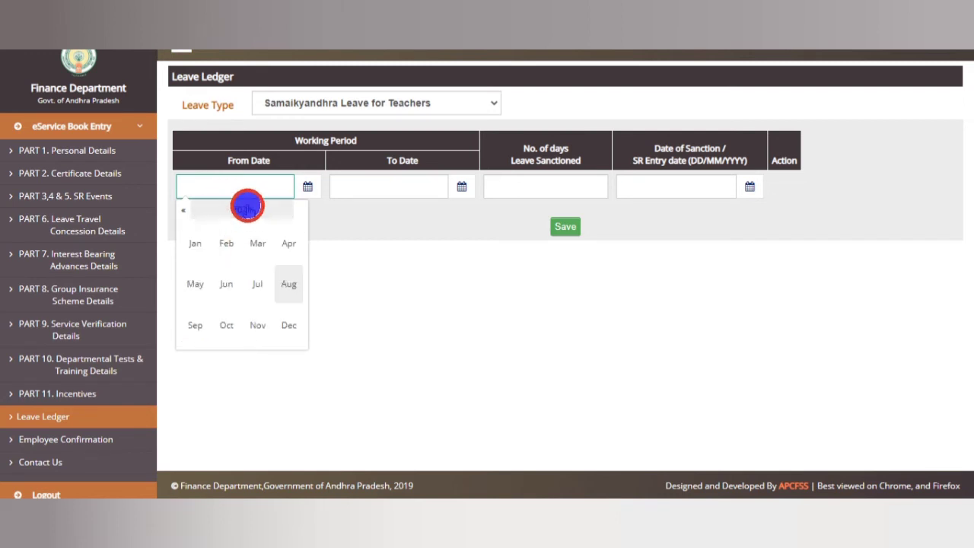
pyautogui.click(245, 208)
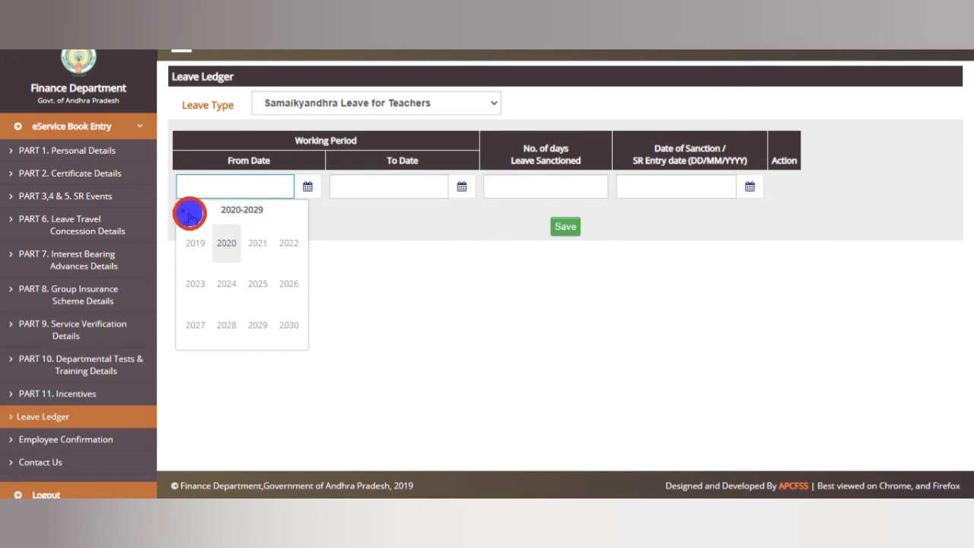
pyautogui.click(189, 211)
pyautogui.click(199, 284)
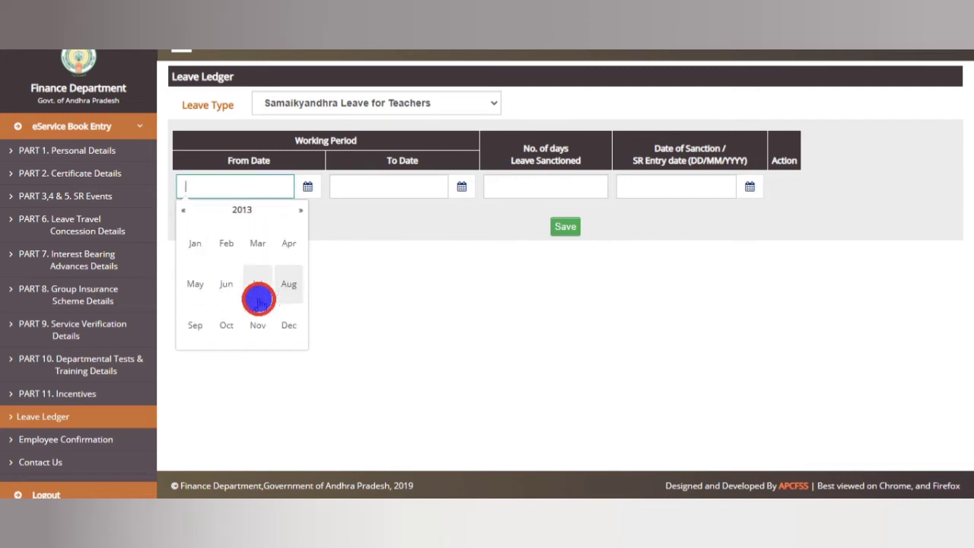
pyautogui.click(232, 324)
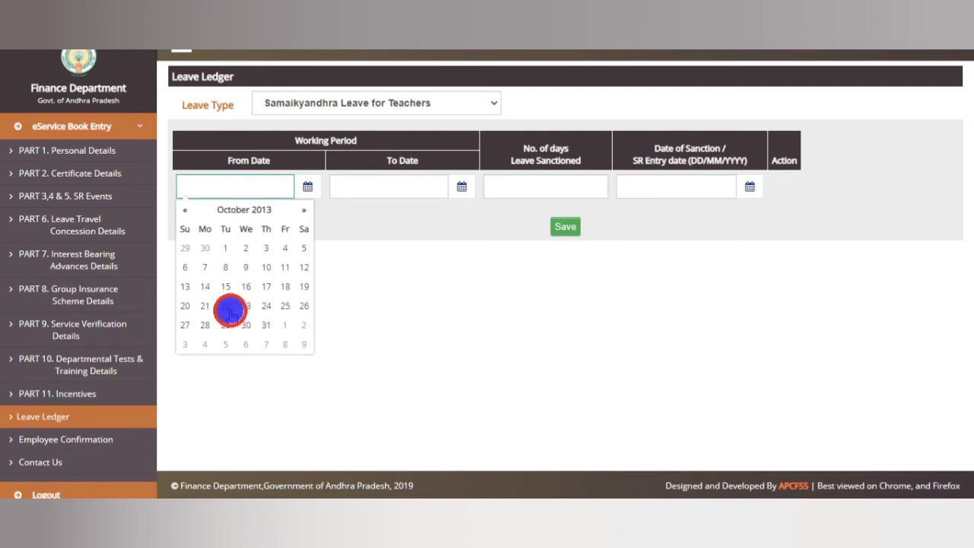
pyautogui.click(184, 305)
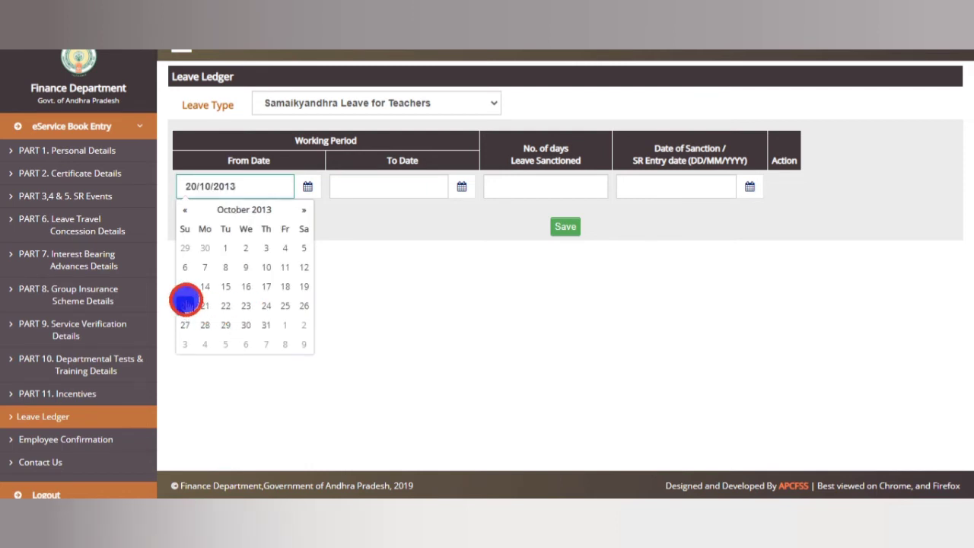
# Step: Set the working period To Date to 03/03/2014 and the number of days leave sanctioned to 17
pyautogui.click(368, 186)
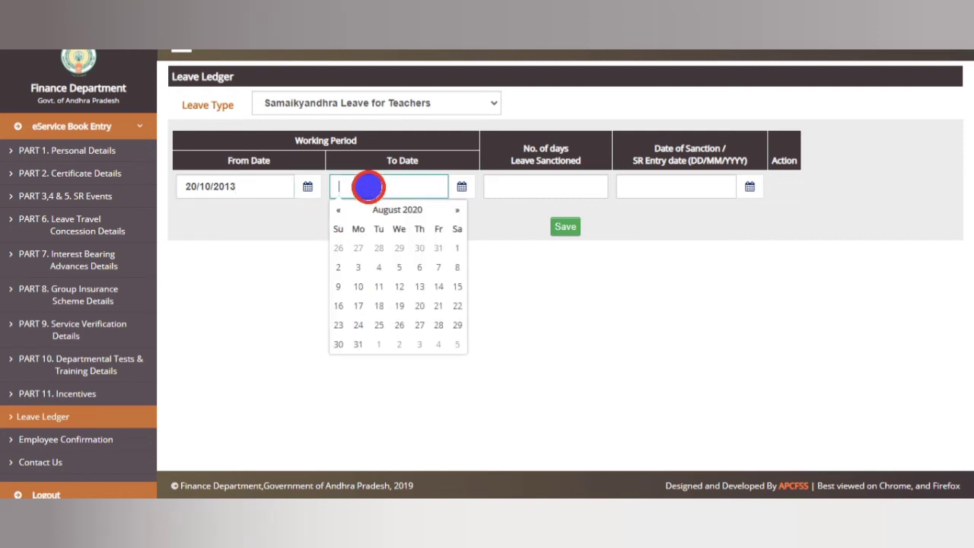
pyautogui.click(396, 210)
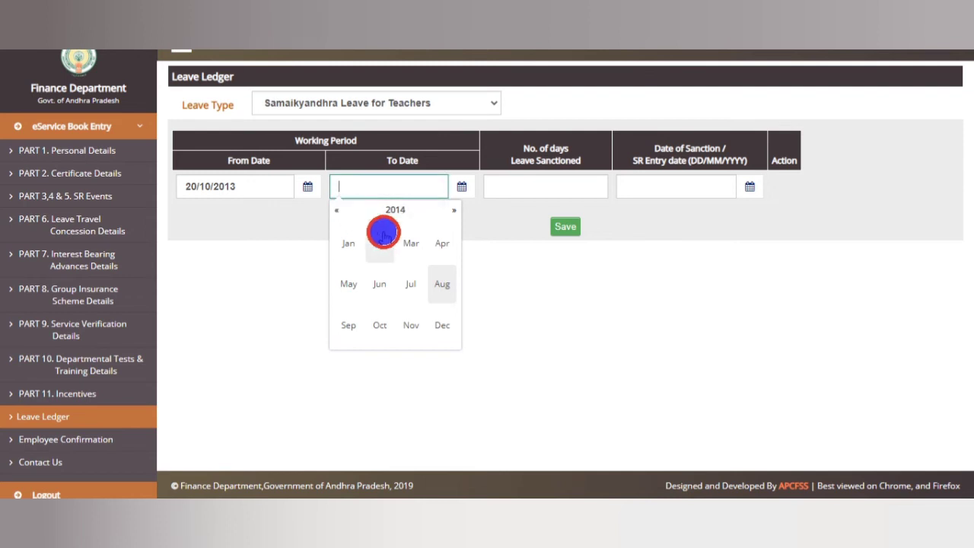
pyautogui.click(410, 243)
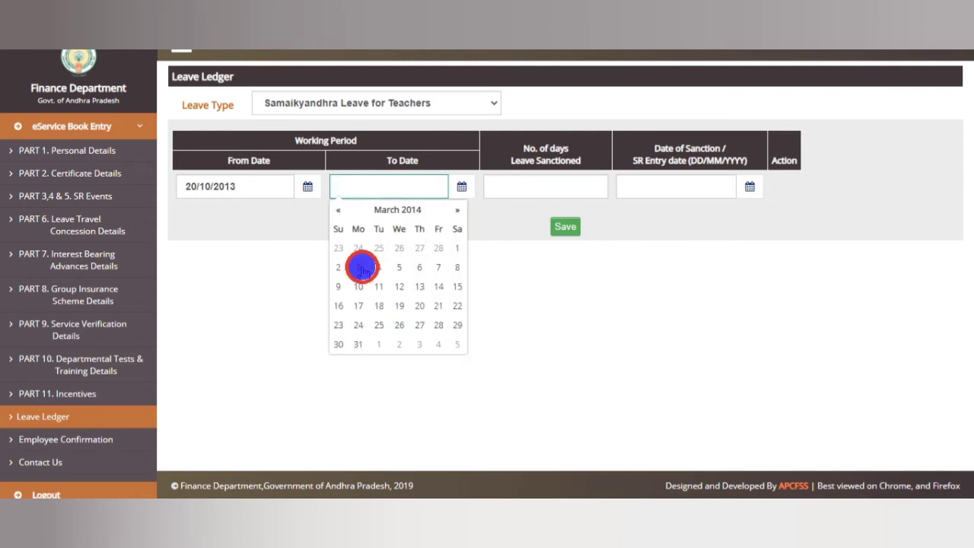
pyautogui.click(536, 186)
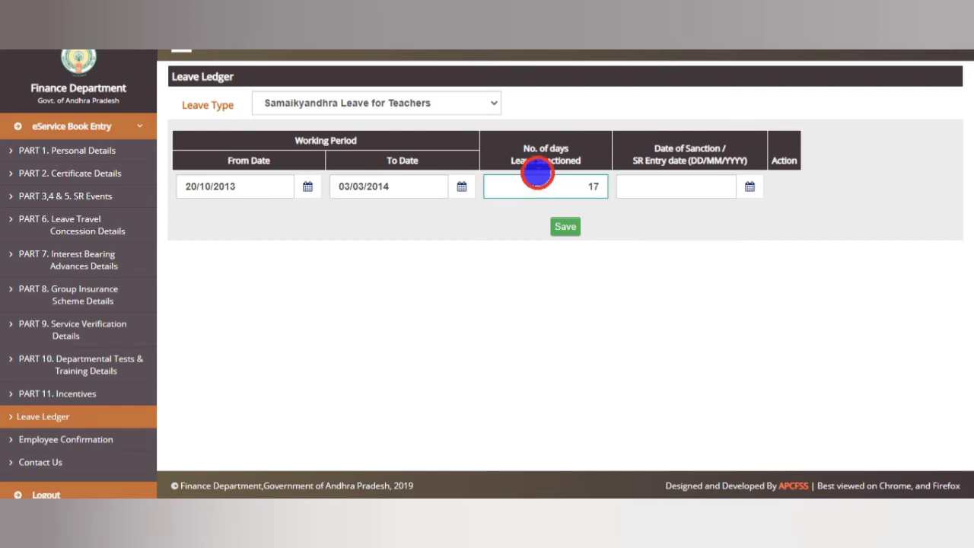
# Step: Set the Date of Sanction / SR Entry date of the Samaikyandhra Leave for Teachers entry to a day in November 2018
pyautogui.click(690, 190)
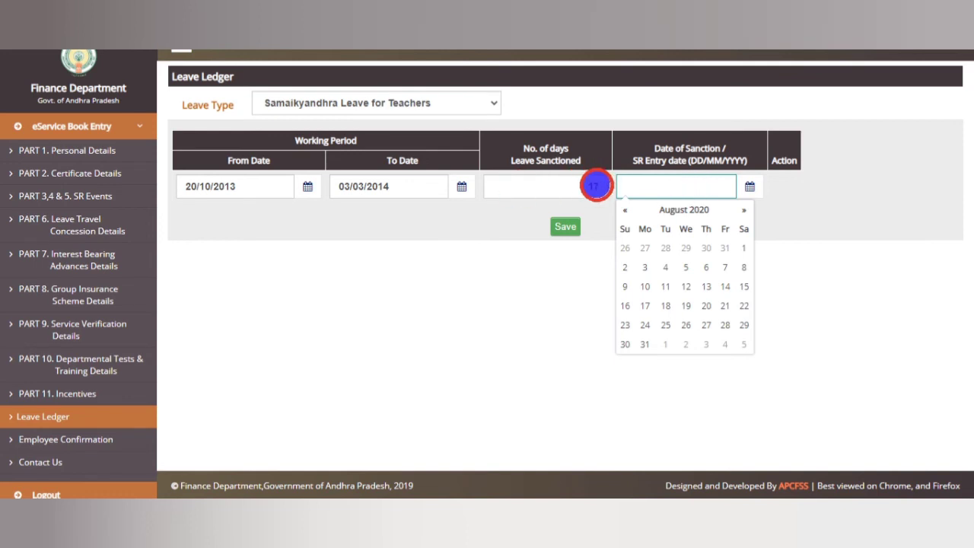
pyautogui.click(604, 179)
pyautogui.write('17')
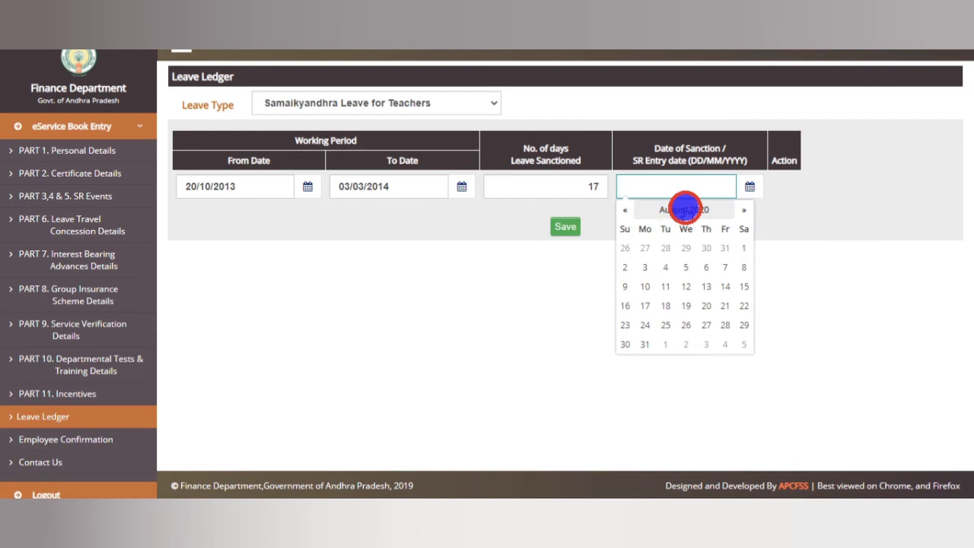
pyautogui.click(685, 210)
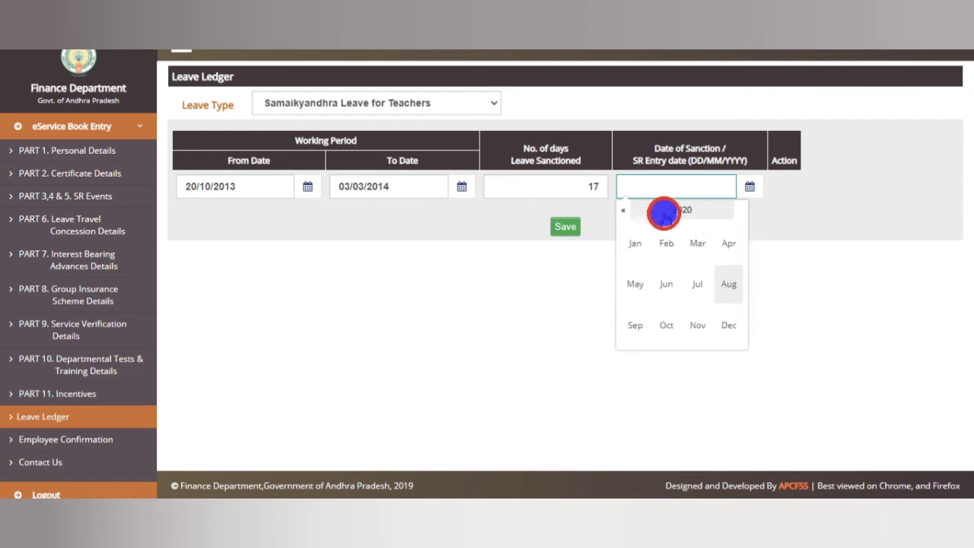
pyautogui.click(631, 209)
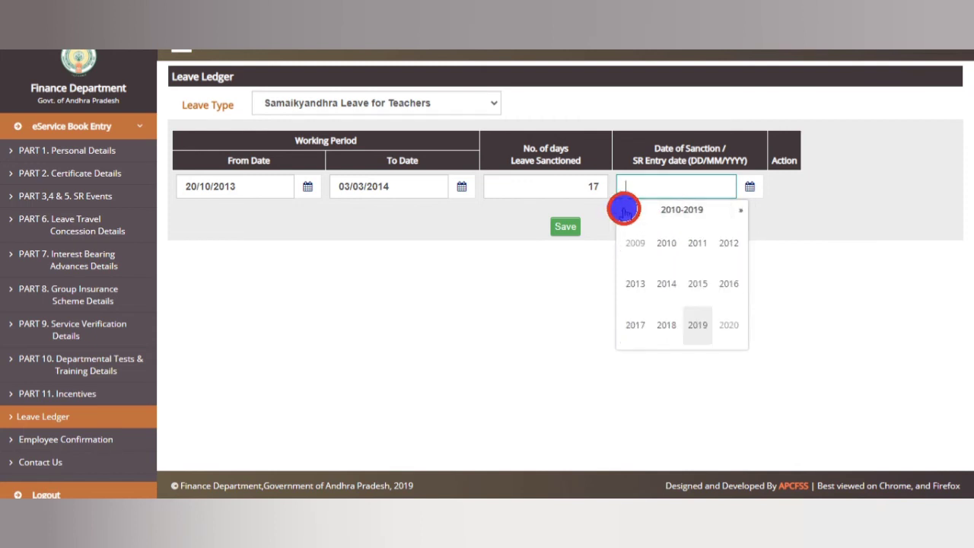
pyautogui.click(669, 324)
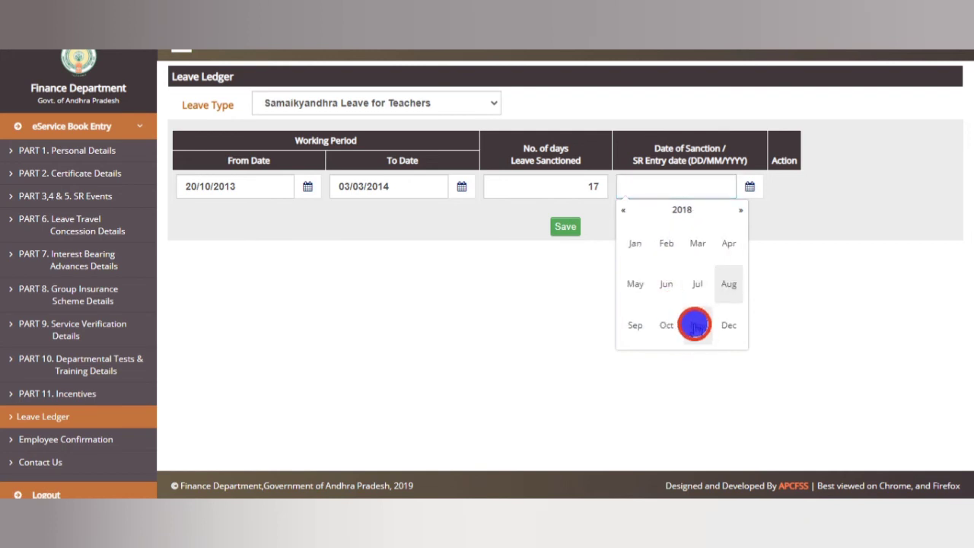
pyautogui.click(693, 325)
pyautogui.click(738, 245)
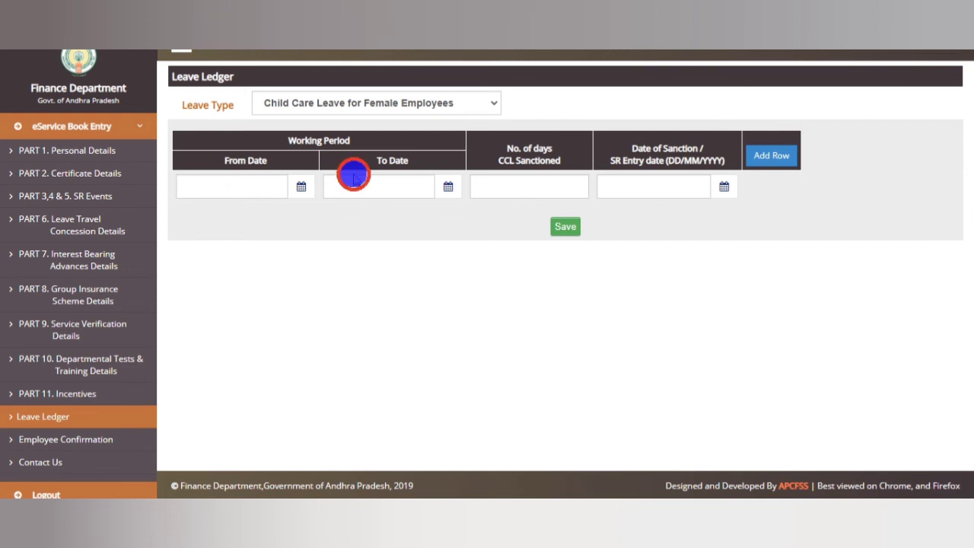
# Step: Examine the working period date fields of the Child Care Leave for Female Employees entry and the available leave types
pyautogui.click(243, 189)
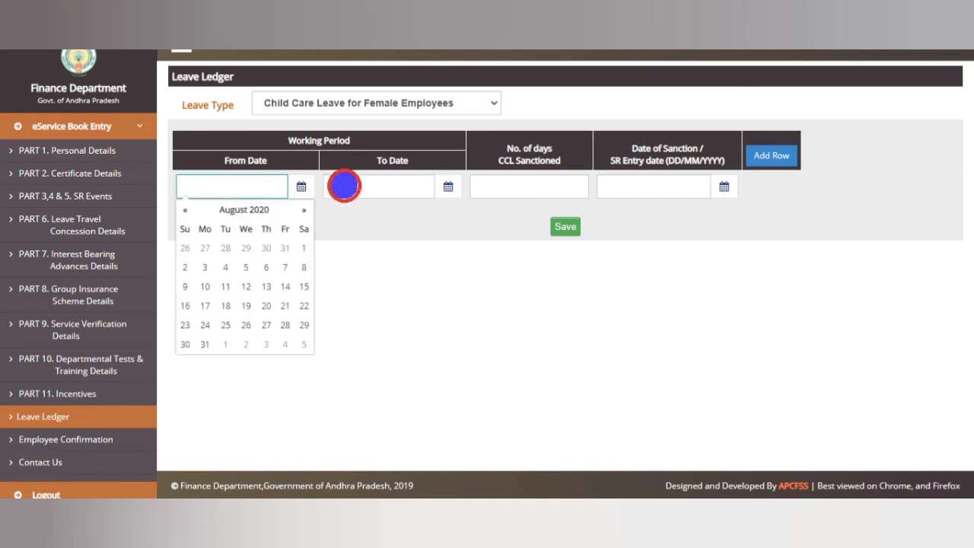
pyautogui.click(381, 183)
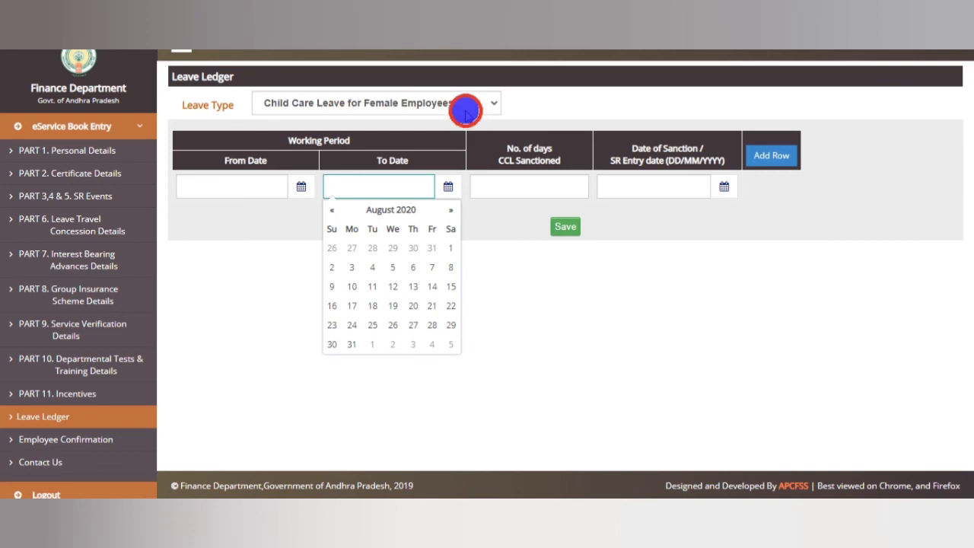
pyautogui.click(469, 102)
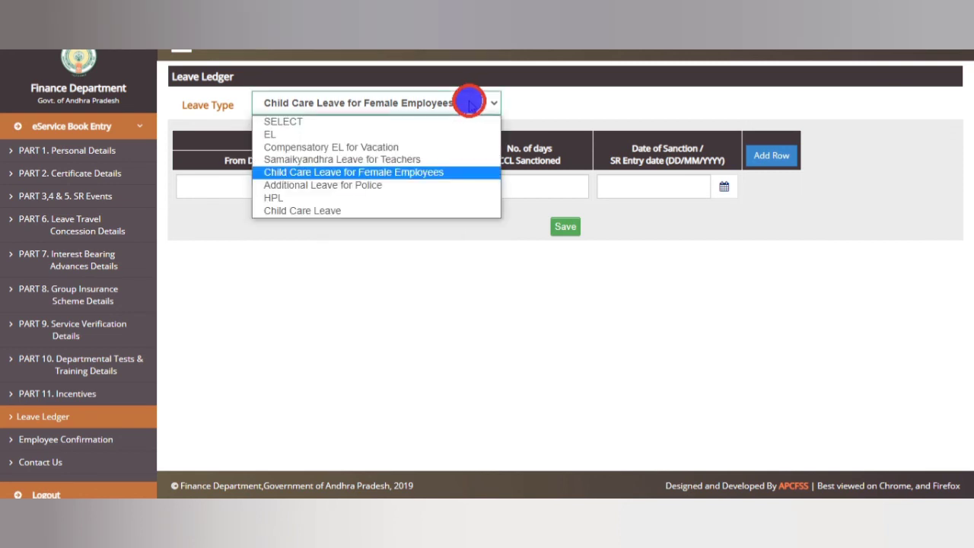